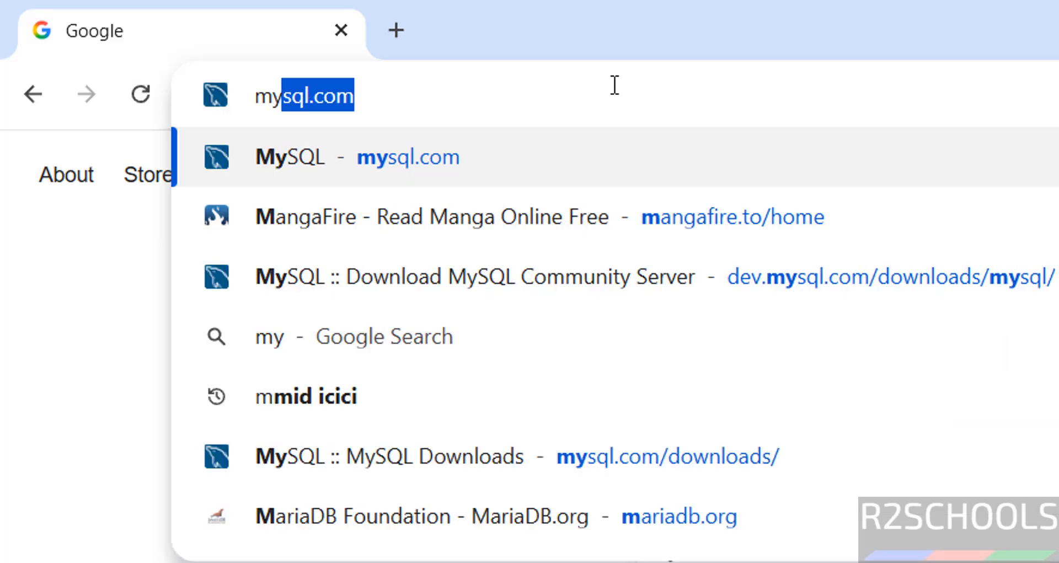
# Go from mysql.com through Downloads to the MySQL Community Server 9.7.0 LTS page for Windows.
pyautogui.press('Return')
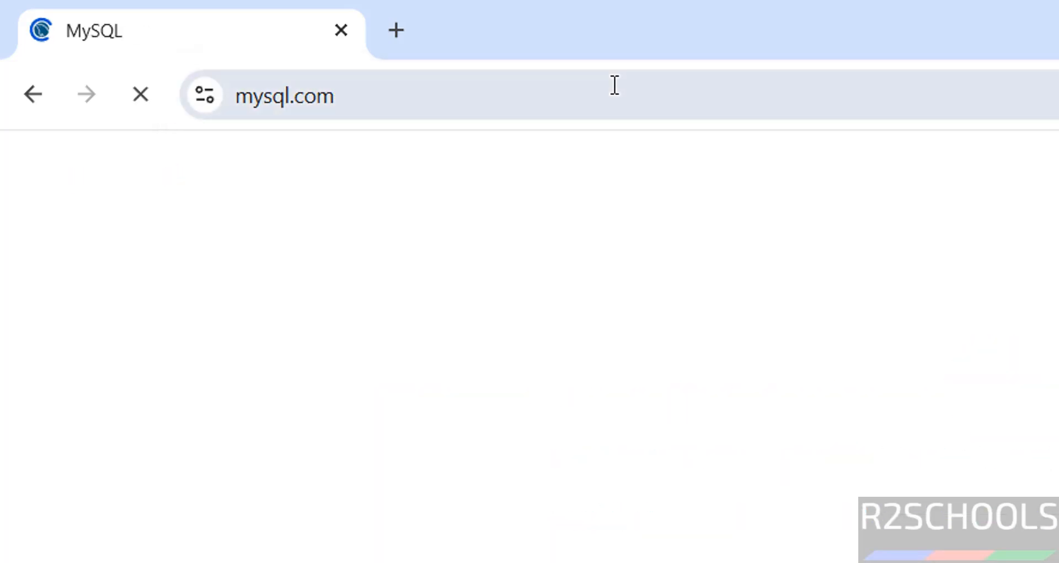
pyautogui.click(737, 304)
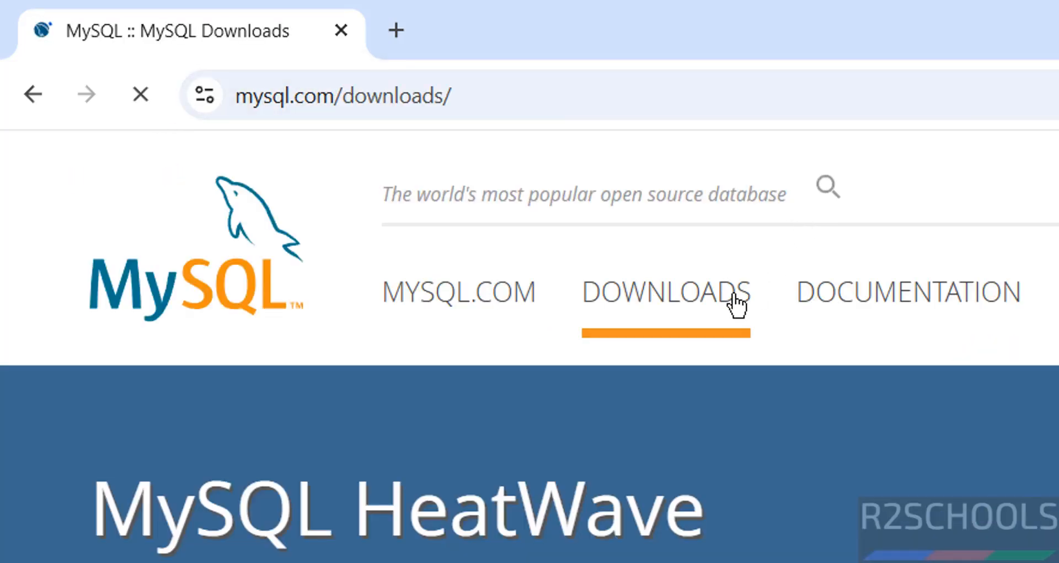
pyautogui.scroll(-10, 792, 515)
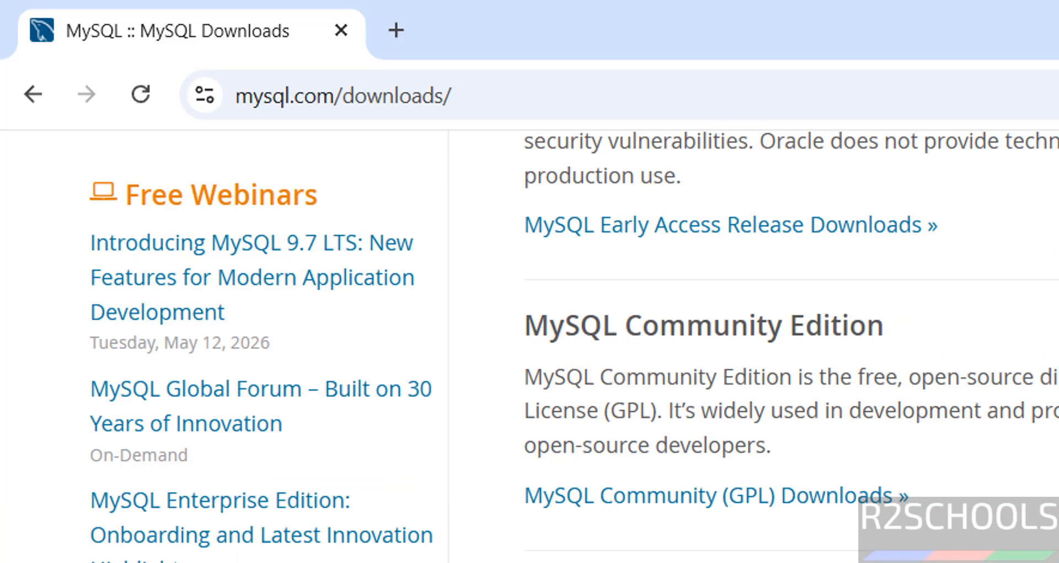
pyautogui.click(736, 494)
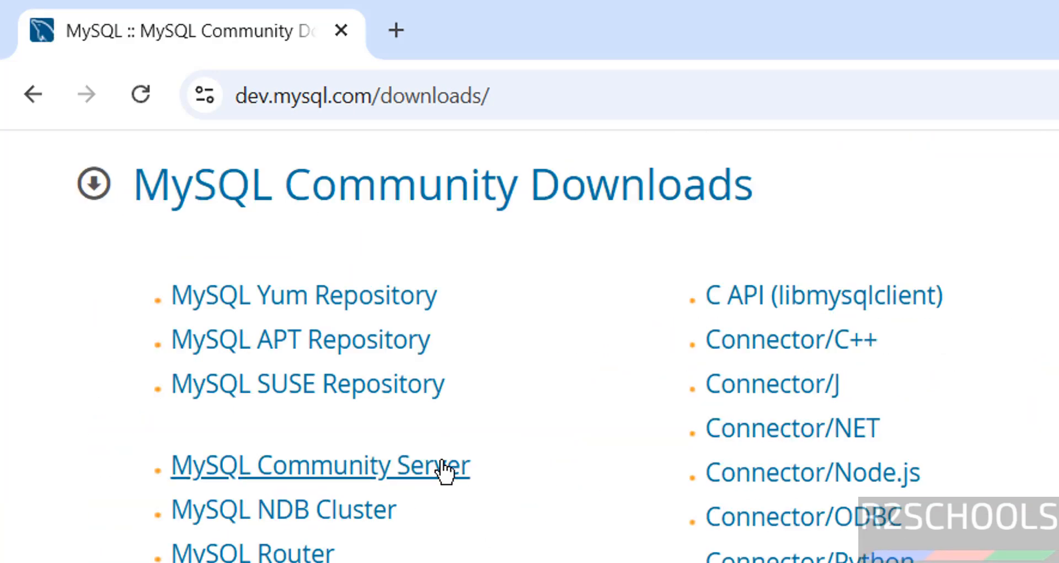
pyautogui.click(444, 466)
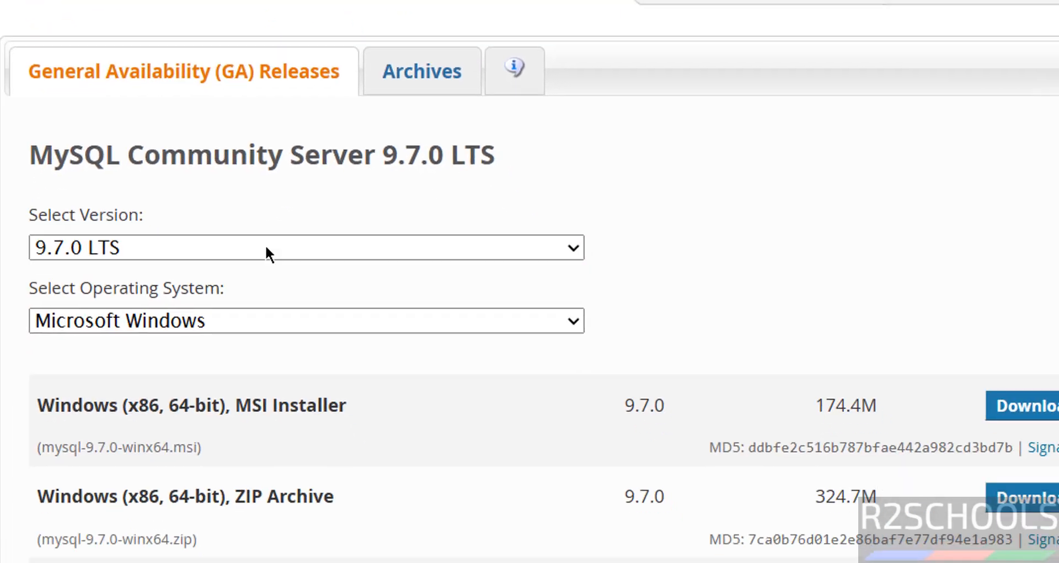
# Select MySQL Community Server version 8.0.46 with Microsoft Windows as the operating system.
pyautogui.click(372, 520)
pyautogui.click(207, 330)
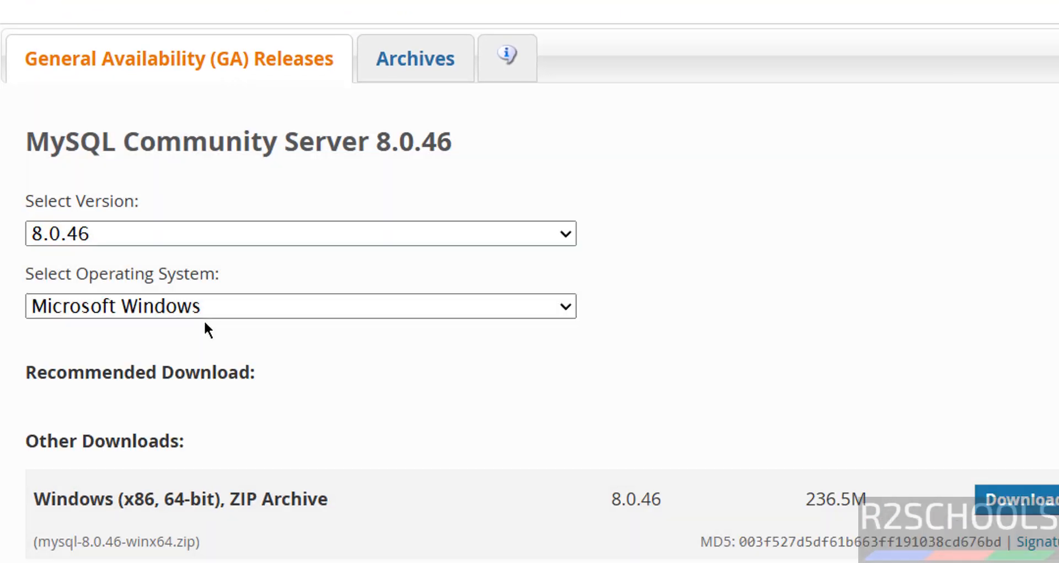
pyautogui.click(214, 308)
pyautogui.click(209, 301)
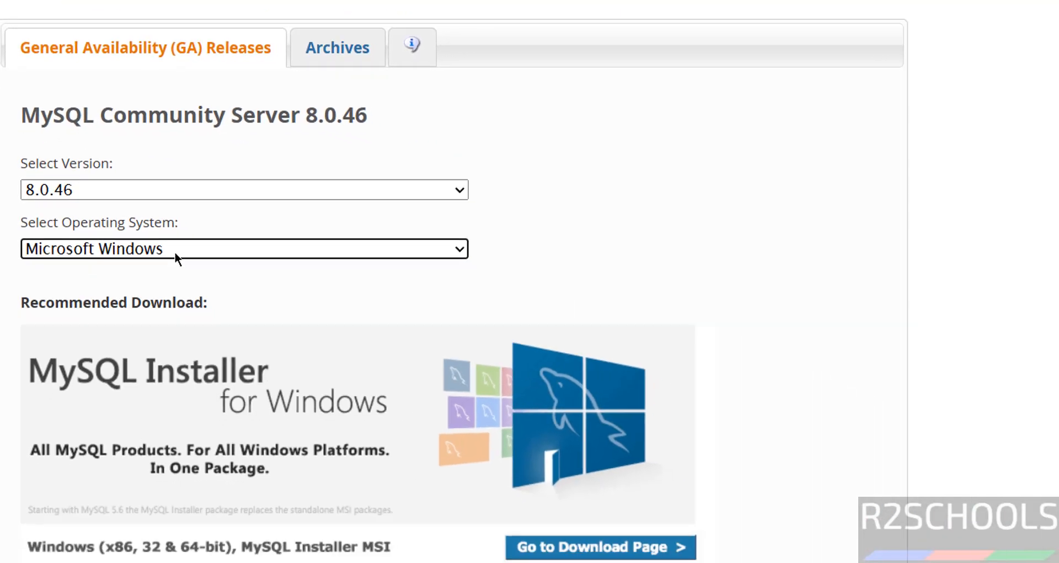
pyautogui.scroll(-4, 627, 213)
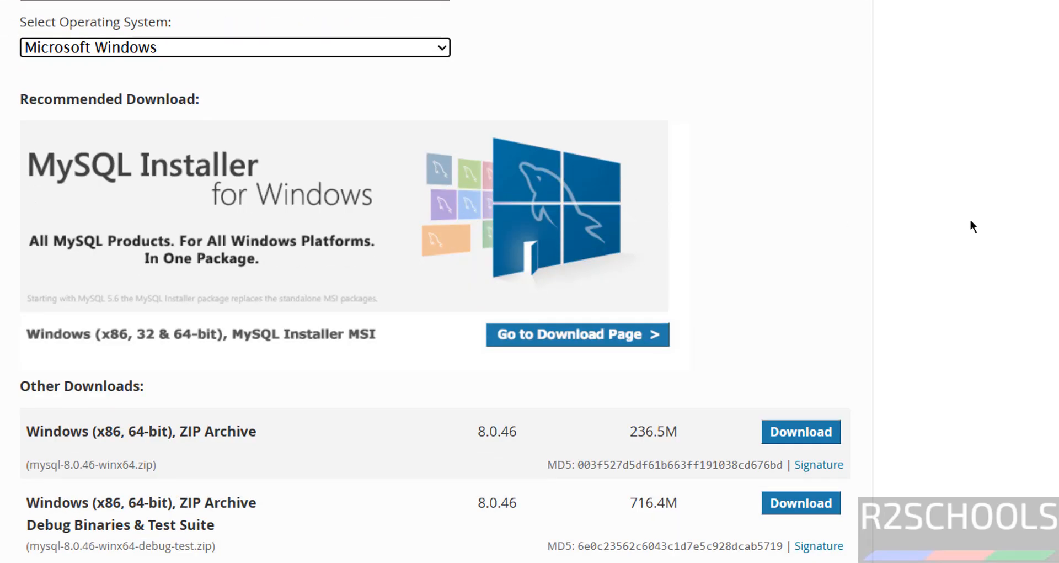
pyautogui.scroll(-3, 970, 221)
pyautogui.scroll(3, 969, 220)
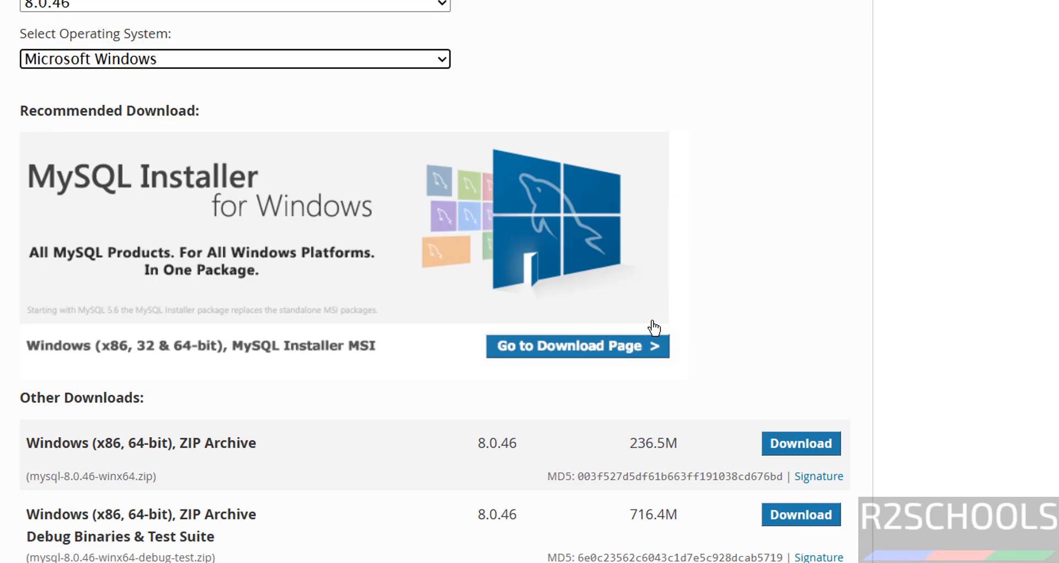
# Request the full 565.9M MySQL Installer MSI from the installer download page.
pyautogui.click(566, 359)
pyautogui.scroll(-3, 34, 257)
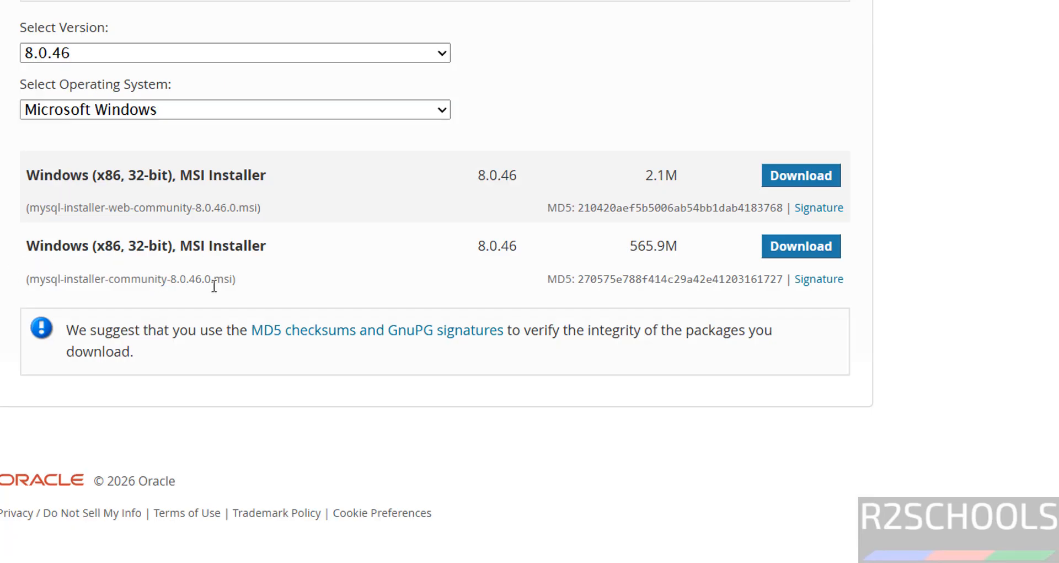
pyautogui.click(790, 256)
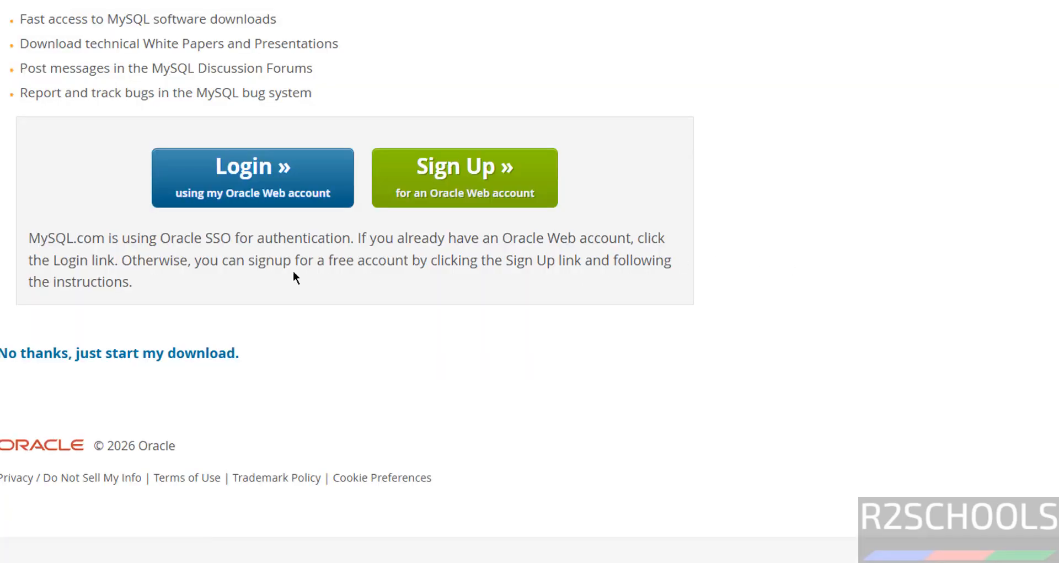
# Skip login and save mysql-installer-community-8.0.46.0.msi, then check the 566 MB file in download history.
pyautogui.click(103, 352)
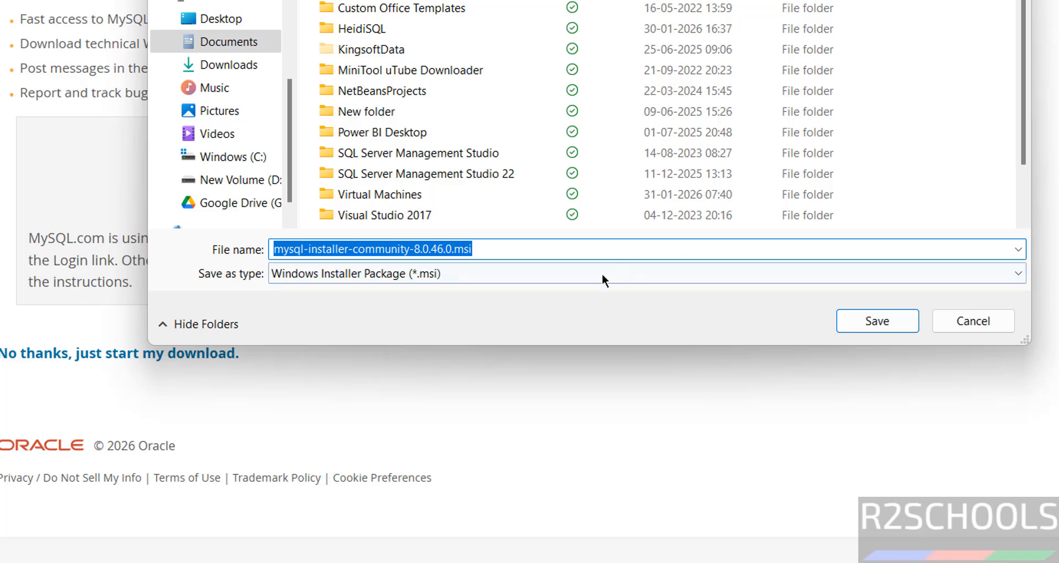
pyautogui.scroll(5, 290, 48)
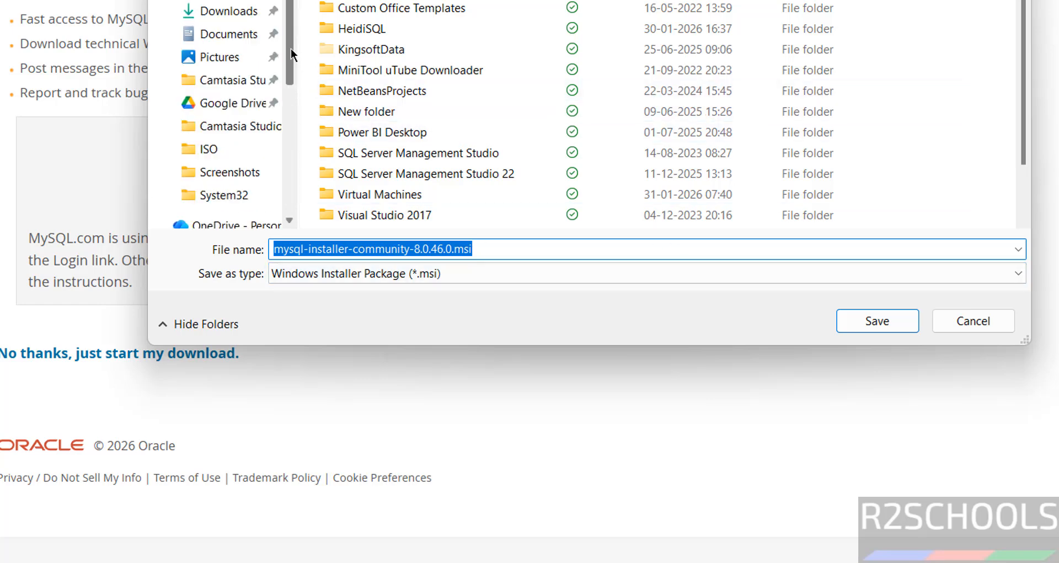
pyautogui.click(869, 321)
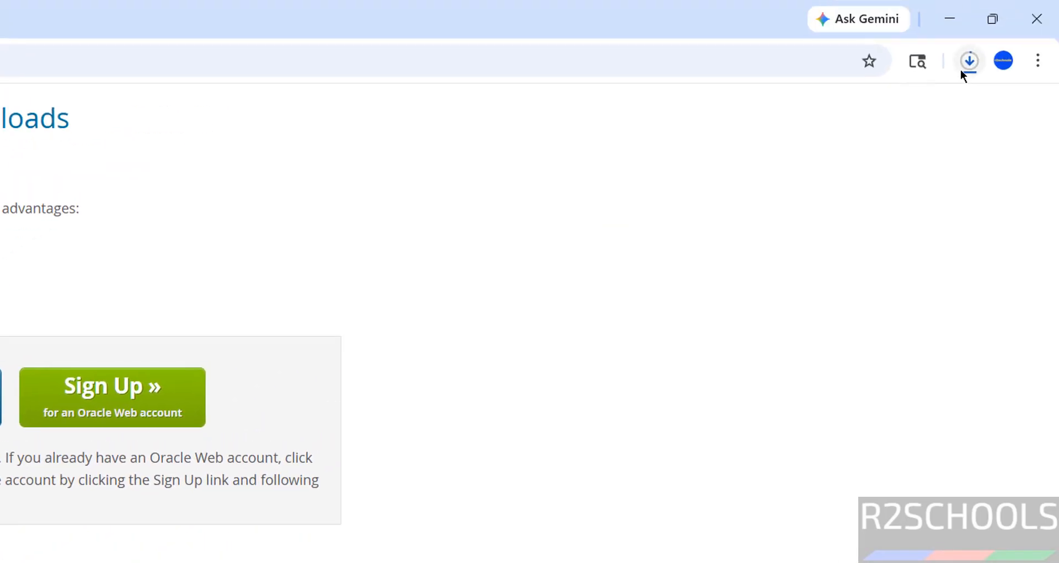
pyautogui.click(962, 67)
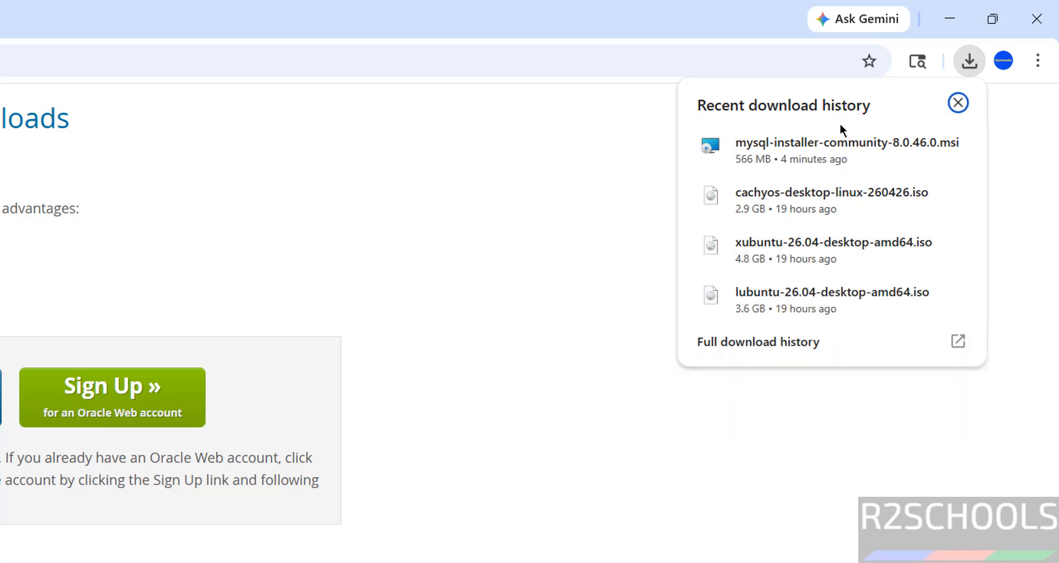
# Run the downloaded mysql-installer-community MSI from Chrome's download history.
pyautogui.moveTo(824, 145)
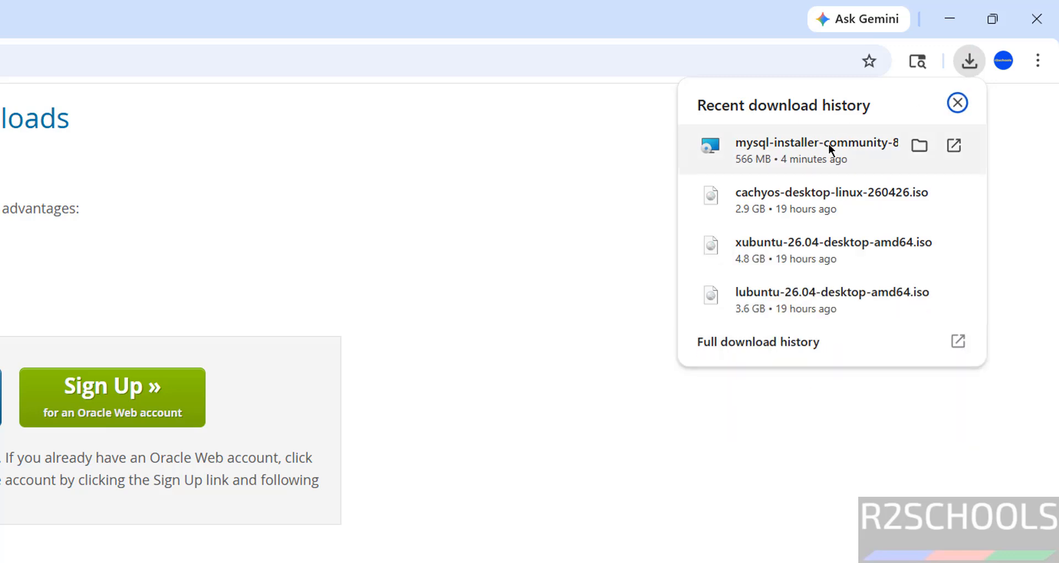
pyautogui.click(829, 144)
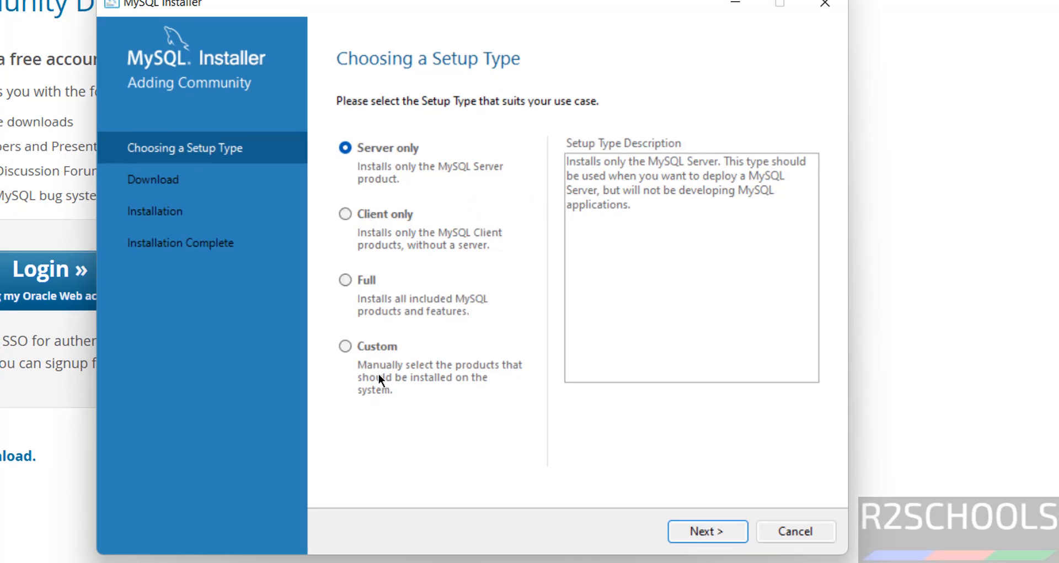
# Choose the Full setup type after previewing Custom, reaching the list of six products to install.
pyautogui.click(361, 285)
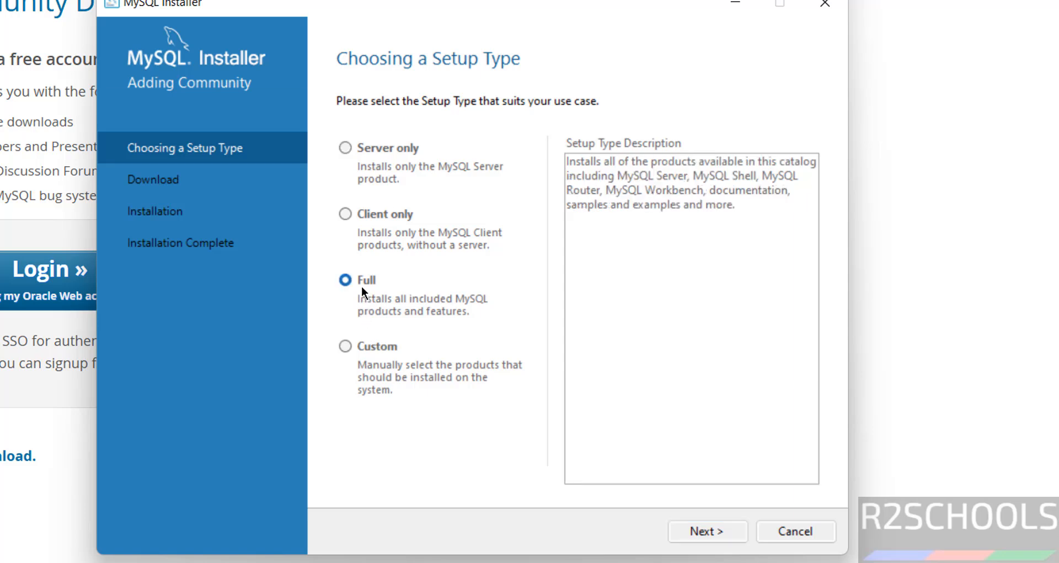
pyautogui.click(690, 531)
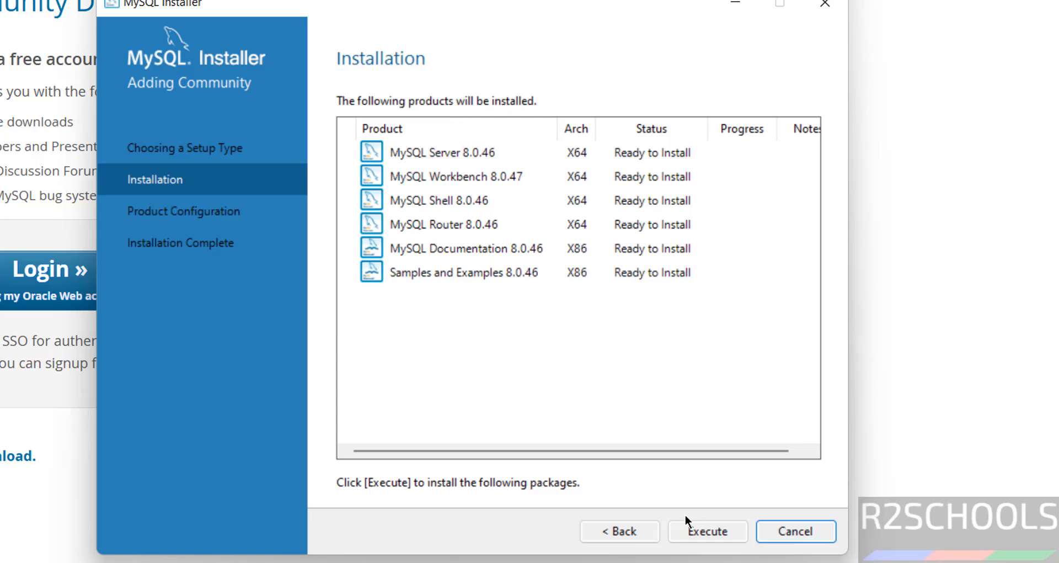
pyautogui.click(623, 532)
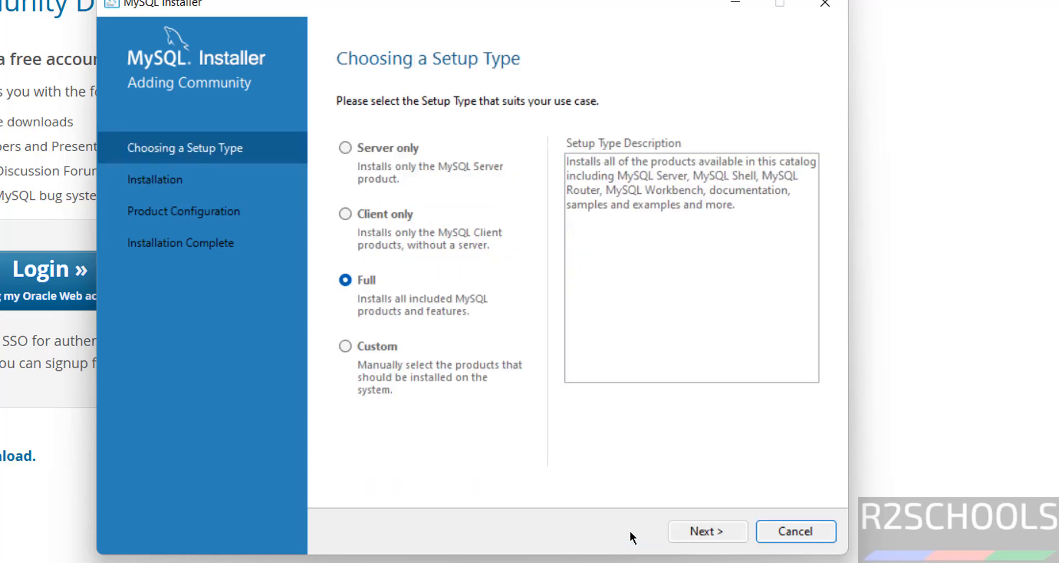
pyautogui.click(419, 351)
pyautogui.click(708, 532)
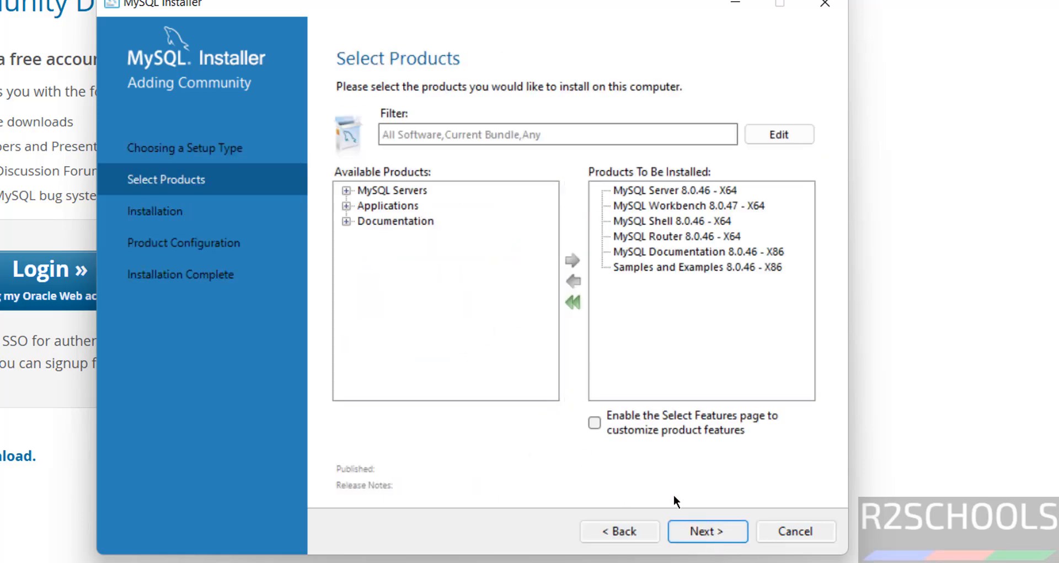
pyautogui.click(642, 527)
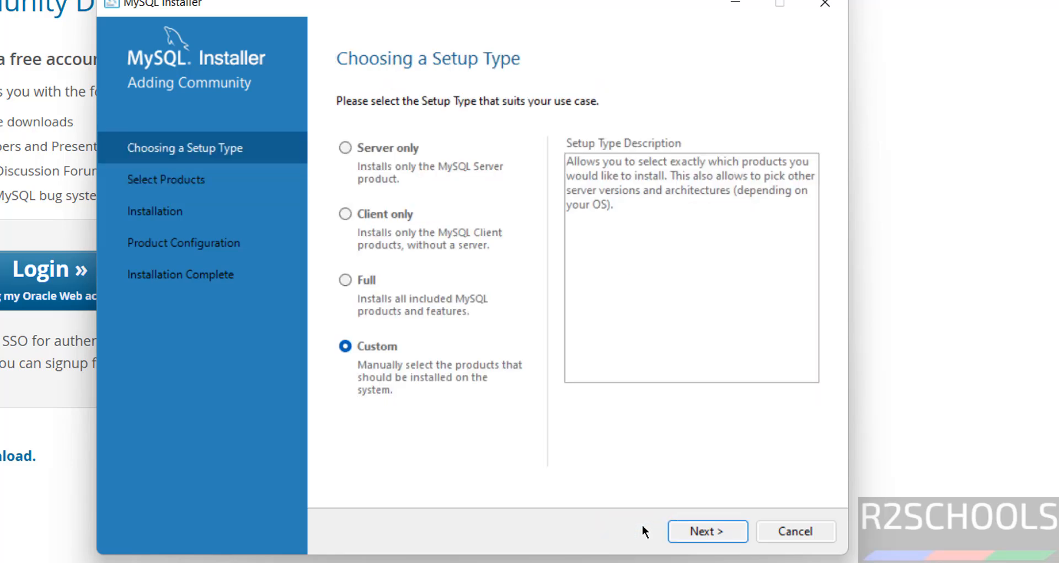
pyautogui.click(375, 296)
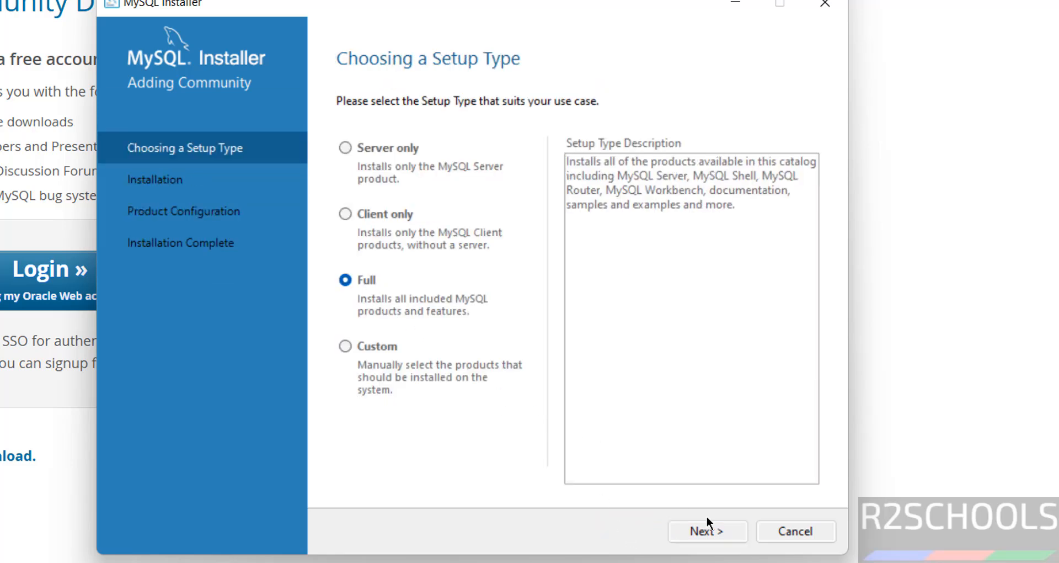
pyautogui.click(719, 531)
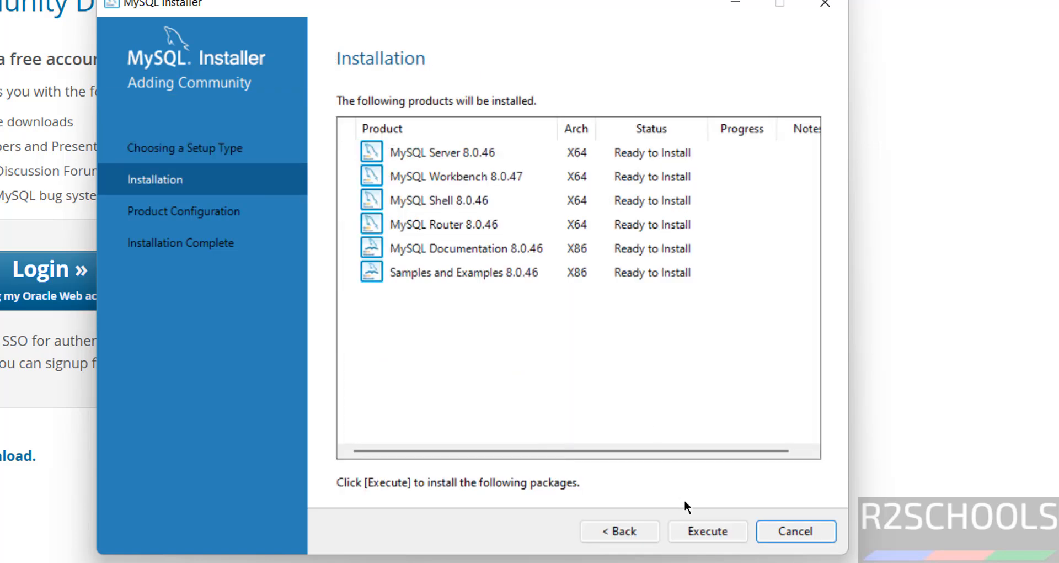
# Install all six products and proceed to Product Configuration for Server, Router and Samples.
pyautogui.click(707, 531)
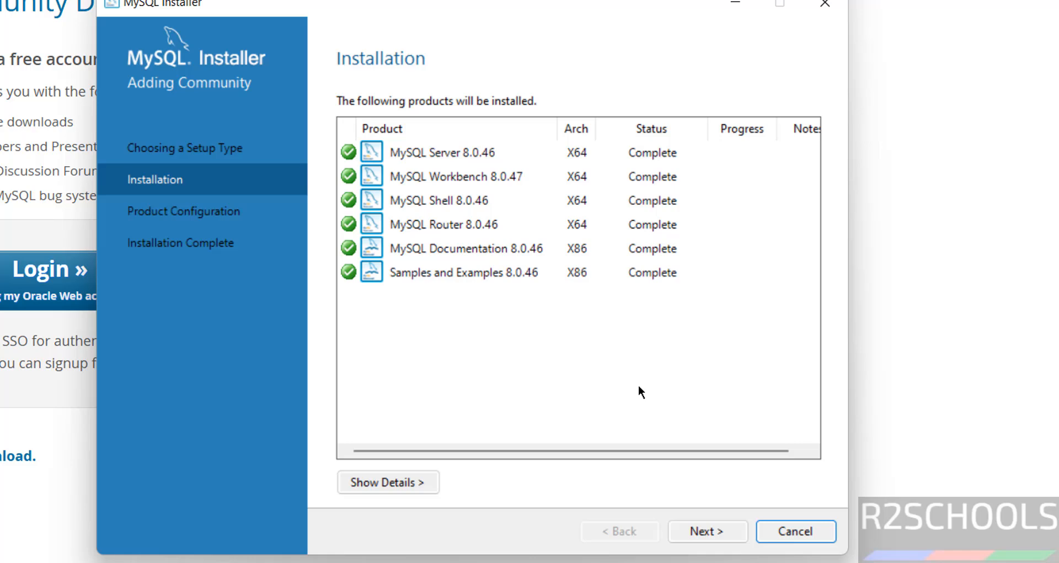
pyautogui.click(692, 531)
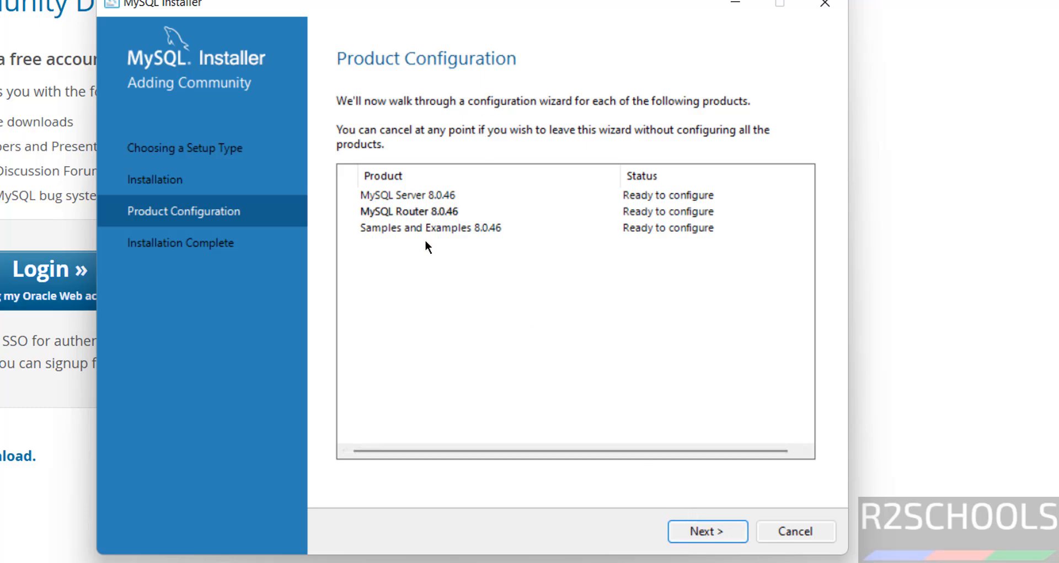
# Set the server configuration type to Server Computer.
pyautogui.click(687, 527)
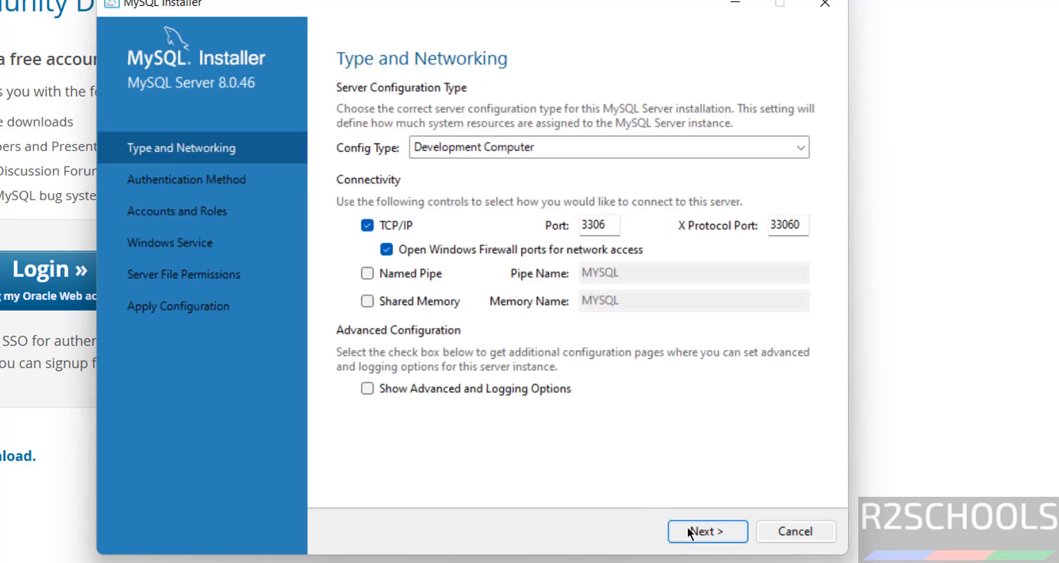
pyautogui.click(533, 147)
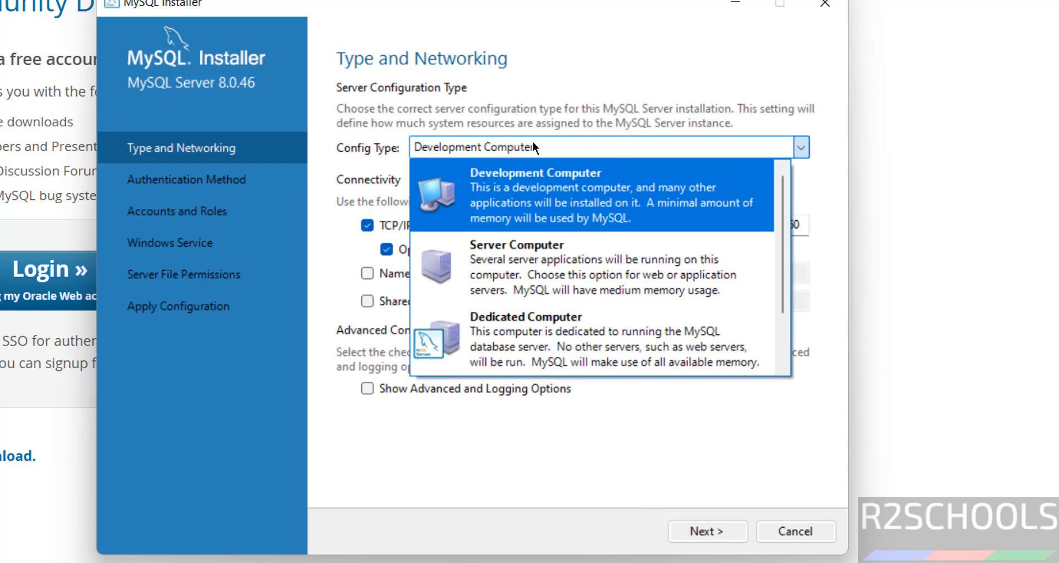
pyautogui.click(546, 251)
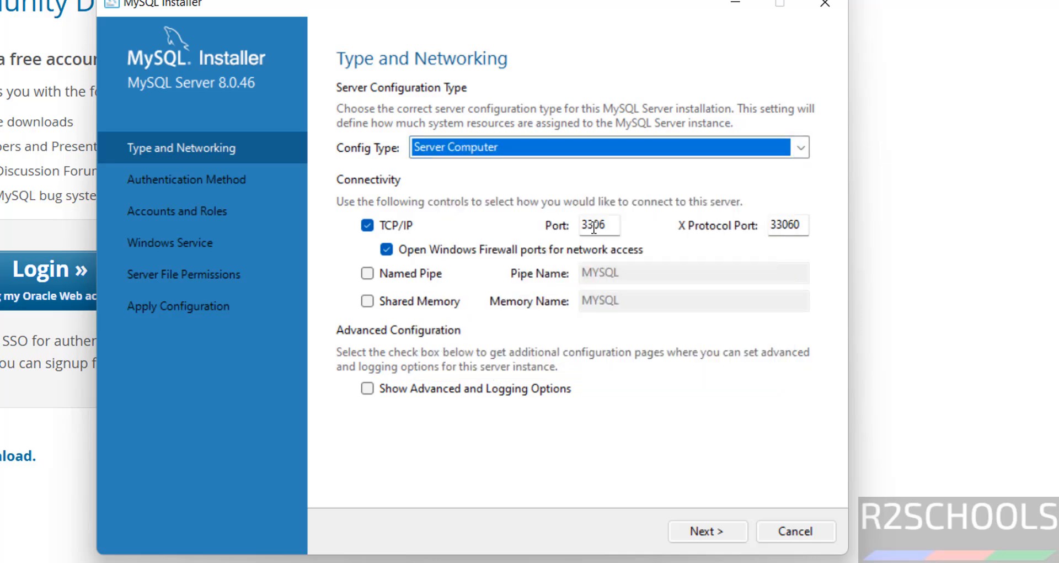
# Leave named pipe and advanced logging options off, keeping TCP/IP port 3306.
pyautogui.click(412, 276)
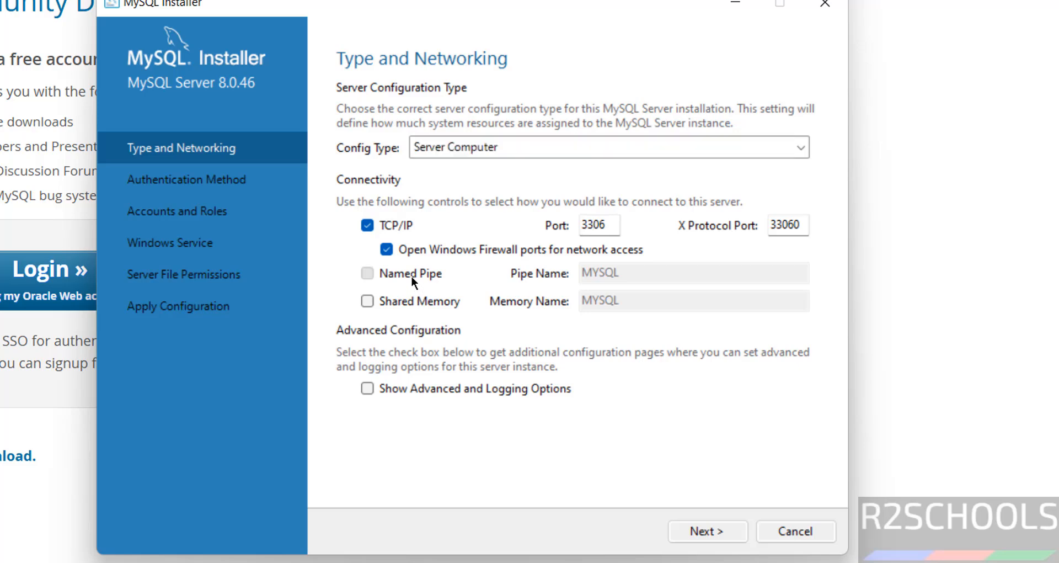
pyautogui.click(411, 276)
pyautogui.click(412, 277)
pyautogui.click(411, 277)
pyautogui.click(449, 388)
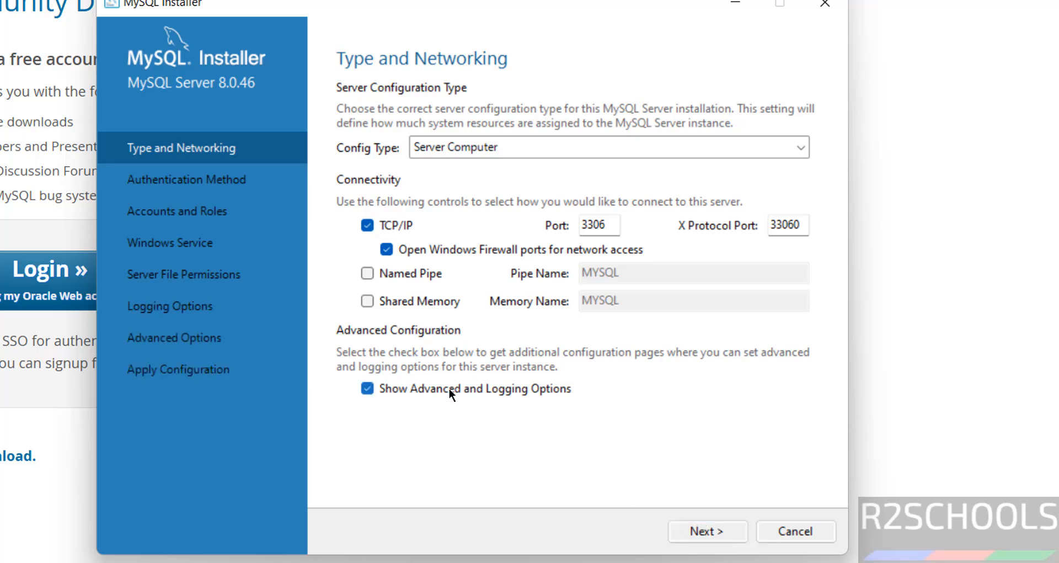
pyautogui.click(449, 388)
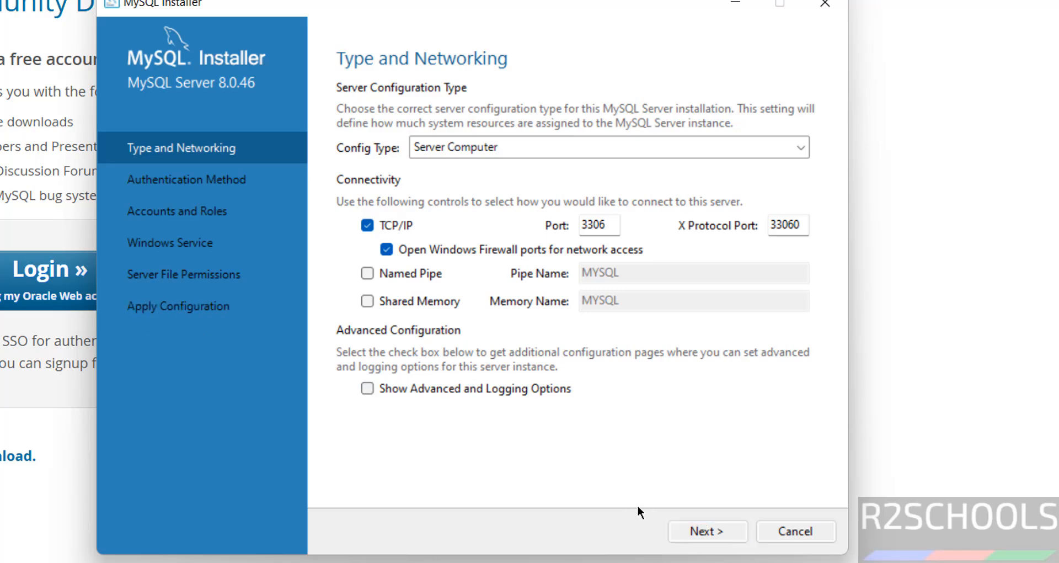
pyautogui.click(705, 531)
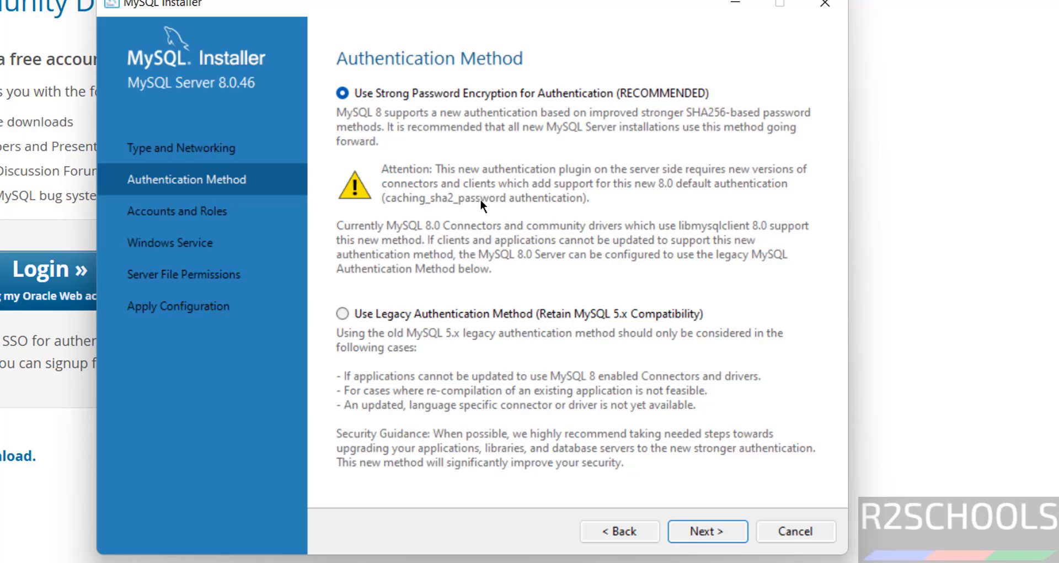
# Choose the legacy authentication method and set and confirm the root password.
pyautogui.click(428, 312)
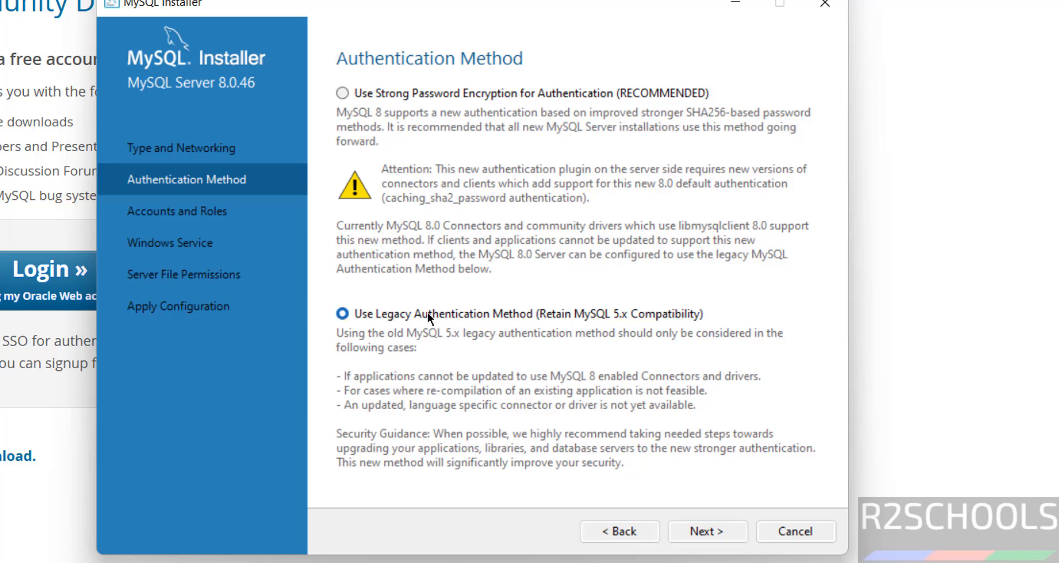
pyautogui.click(706, 531)
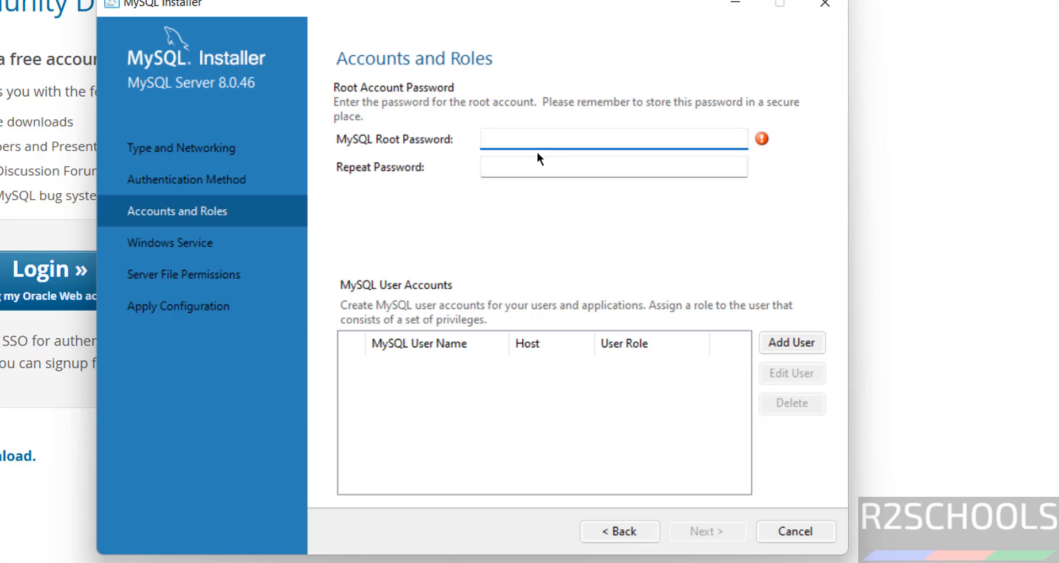
pyautogui.write('roo••••••')
pyautogui.press('Tab')
pyautogui.write('•••••')
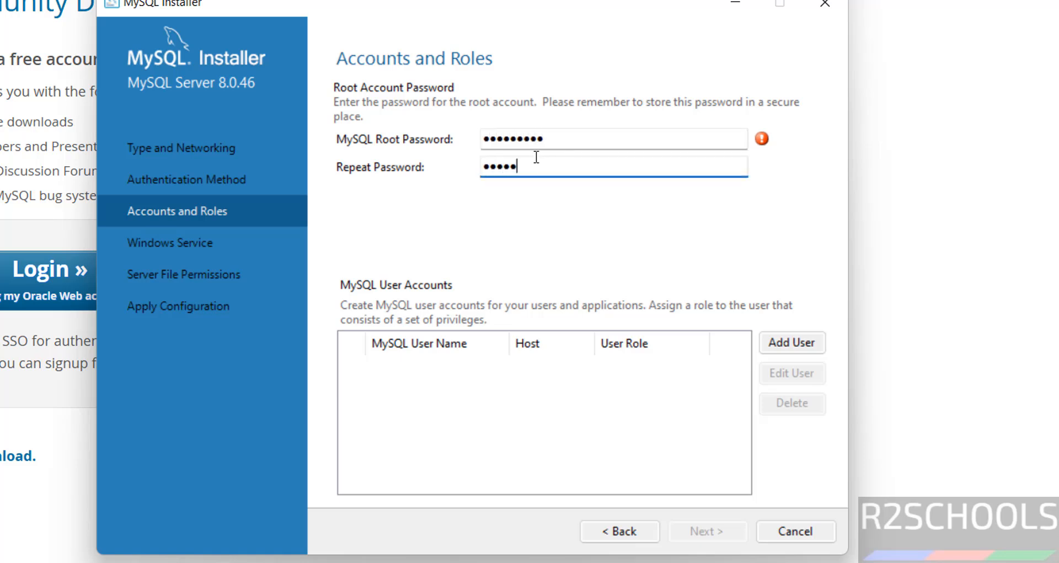
pyautogui.write('••••')
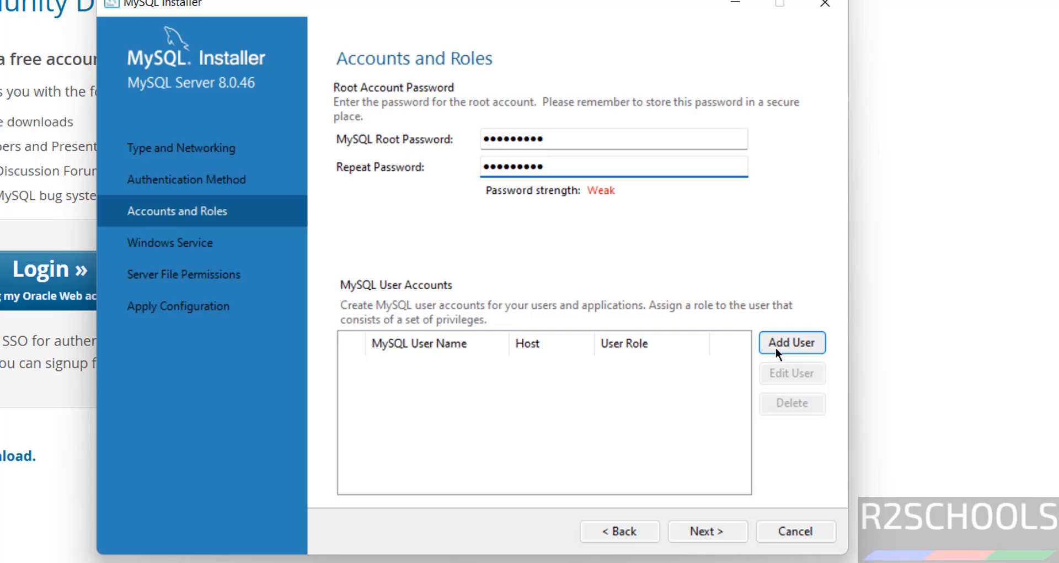
# Cancel adding an extra MySQL user and continue to the Windows Service settings.
pyautogui.click(776, 347)
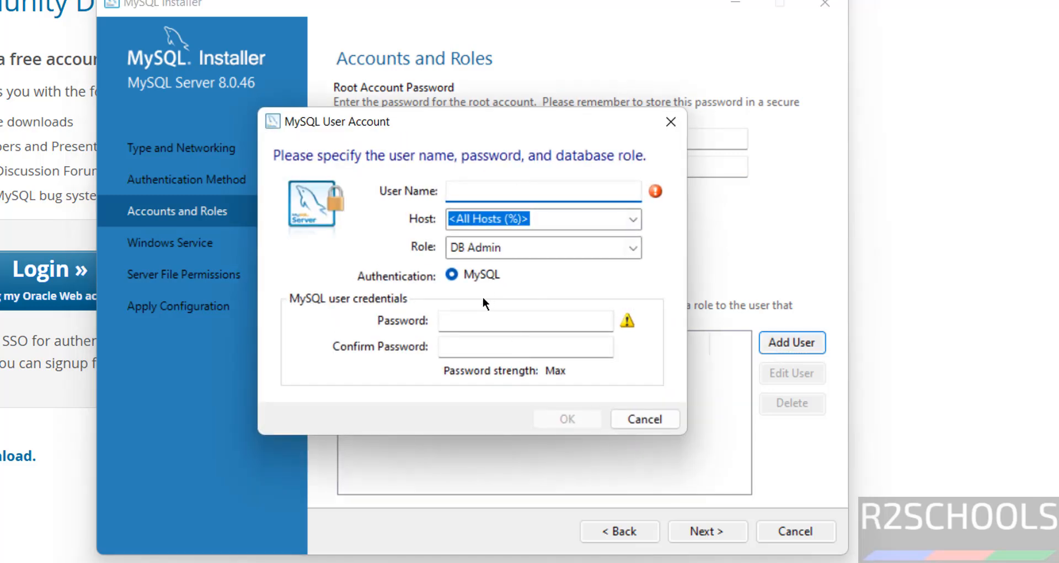
pyautogui.click(628, 415)
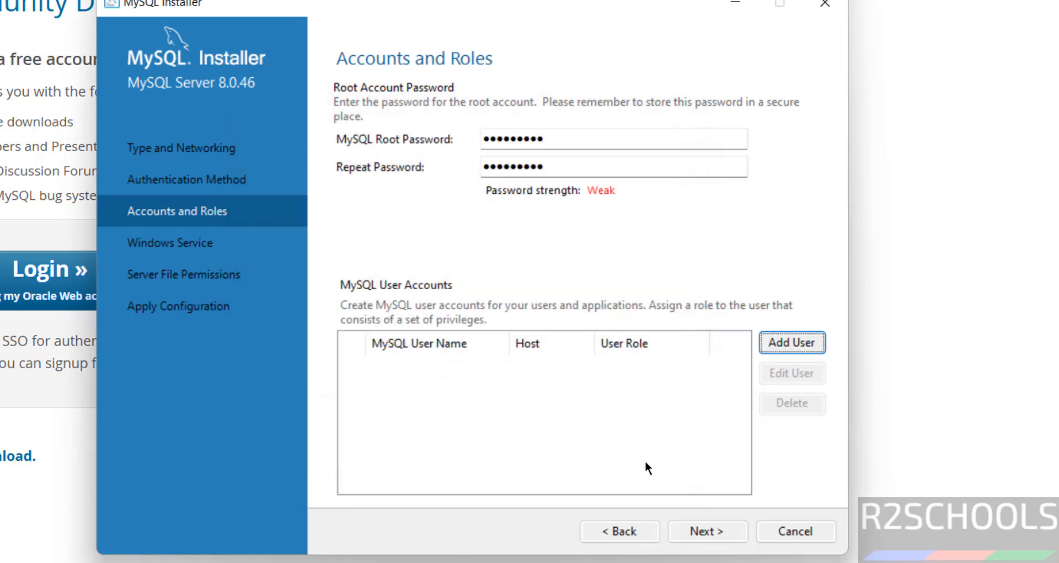
pyautogui.click(707, 530)
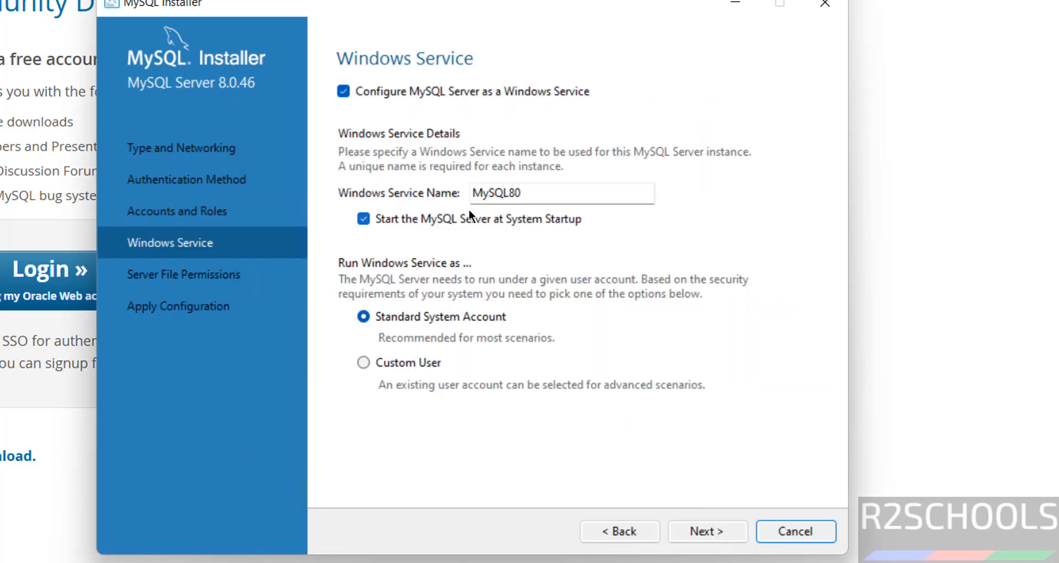
# Keep service name MySQL80 and default file permissions, then apply the server configuration.
pyautogui.click(526, 190)
pyautogui.doubleClick(526, 190)
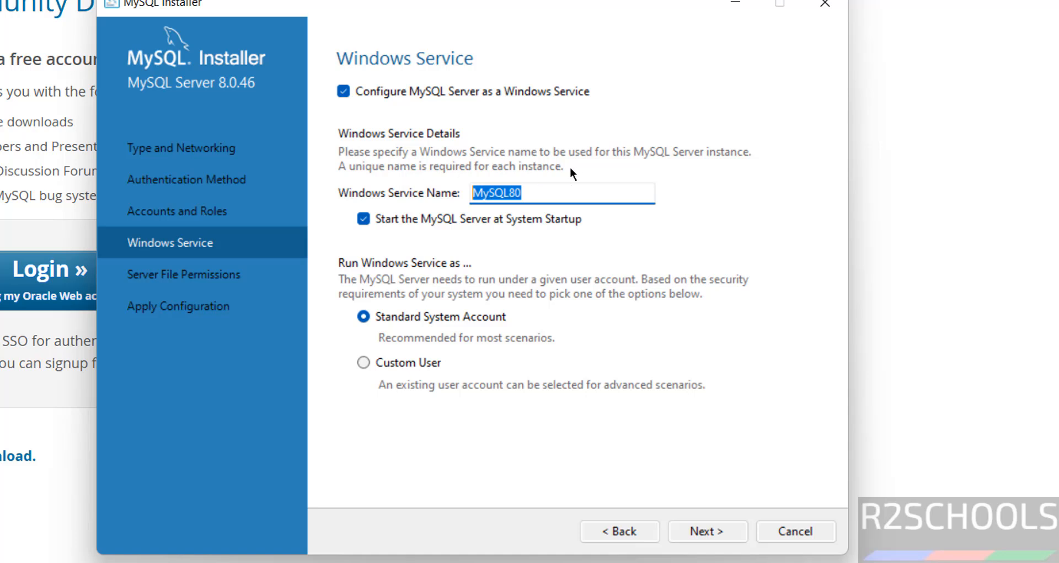
pyautogui.click(703, 531)
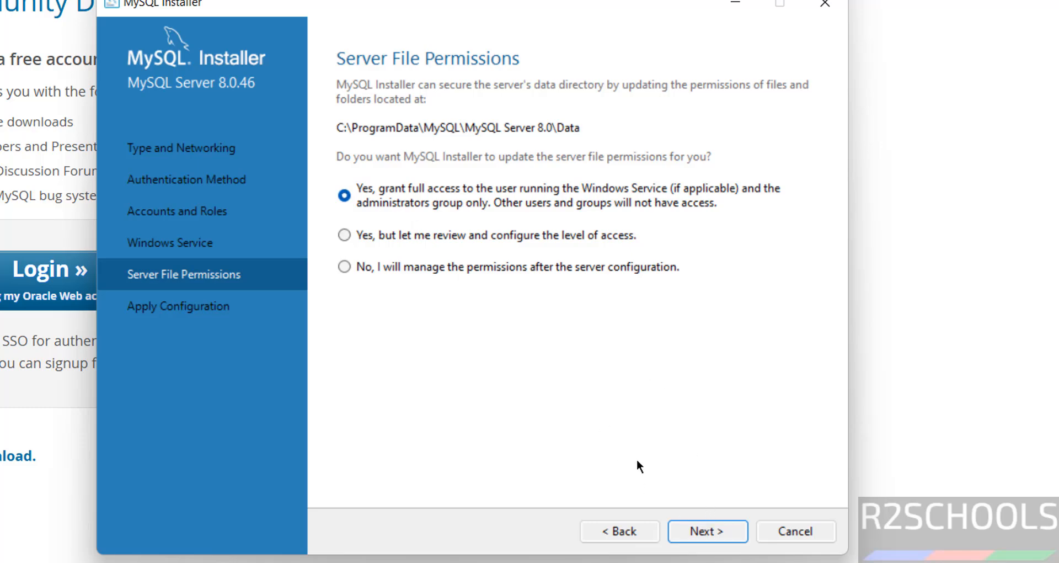
pyautogui.click(706, 529)
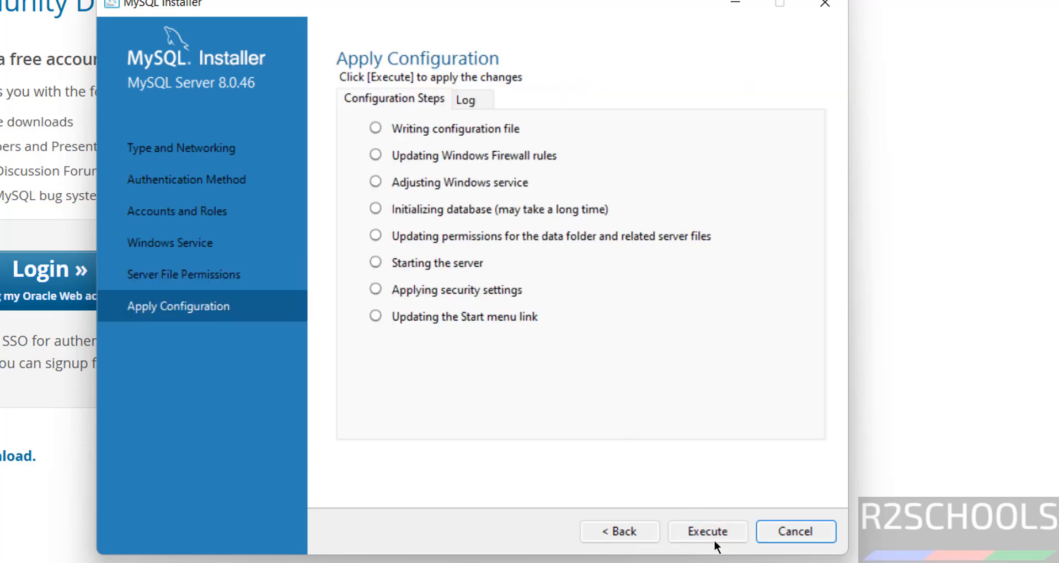
pyautogui.click(715, 532)
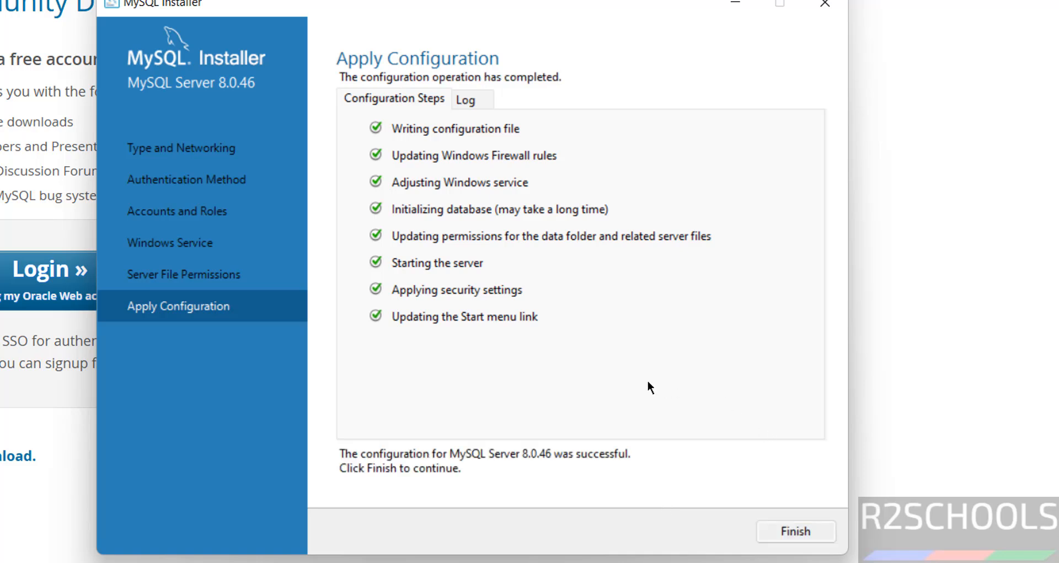
pyautogui.click(796, 524)
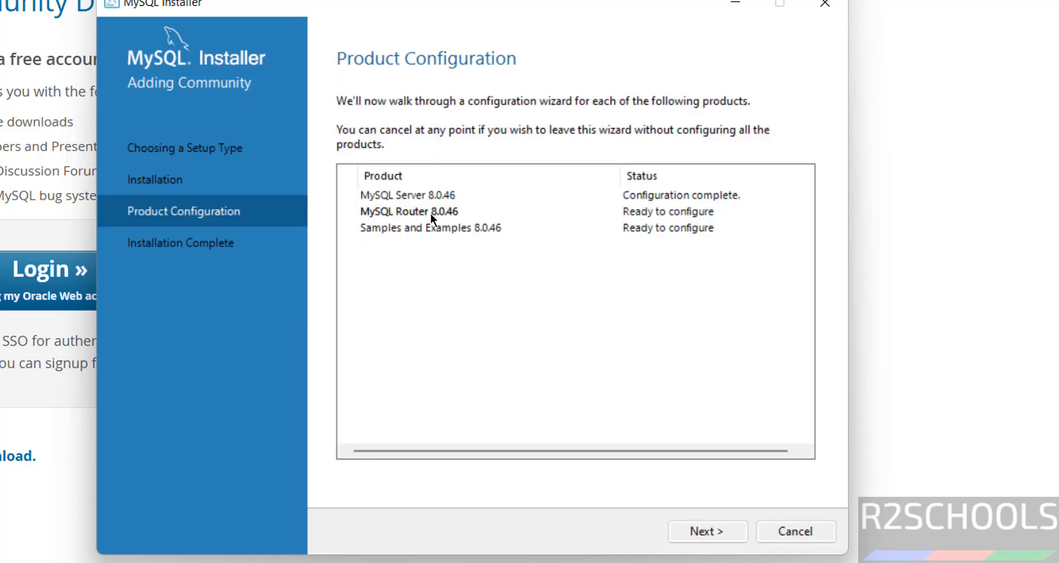
# Skip Router configuration, verify the root connection, and apply the Samples and Examples 8.0.46 configuration.
pyautogui.click(693, 524)
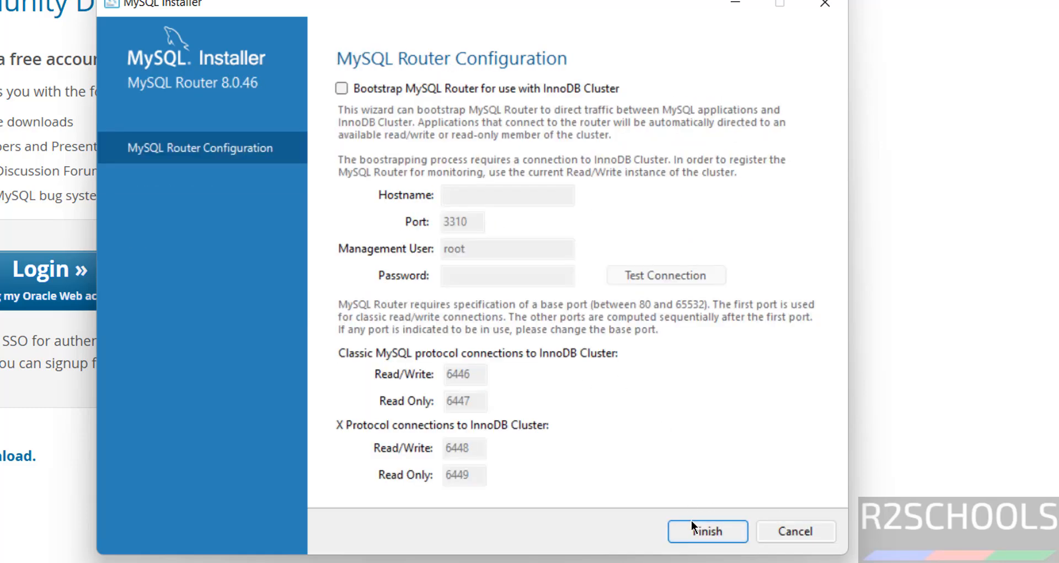
pyautogui.click(691, 524)
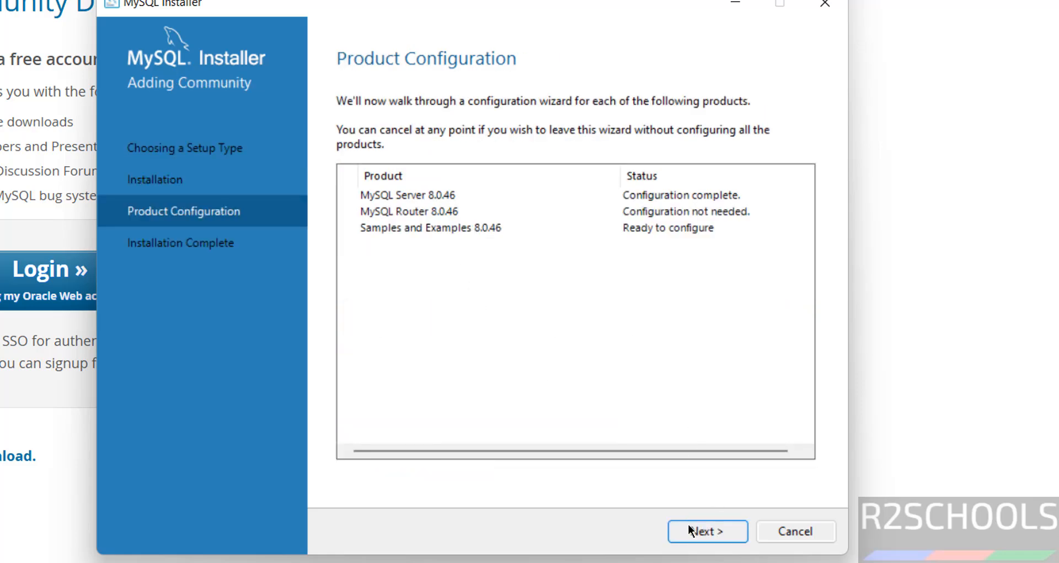
pyautogui.click(690, 528)
pyautogui.click(494, 408)
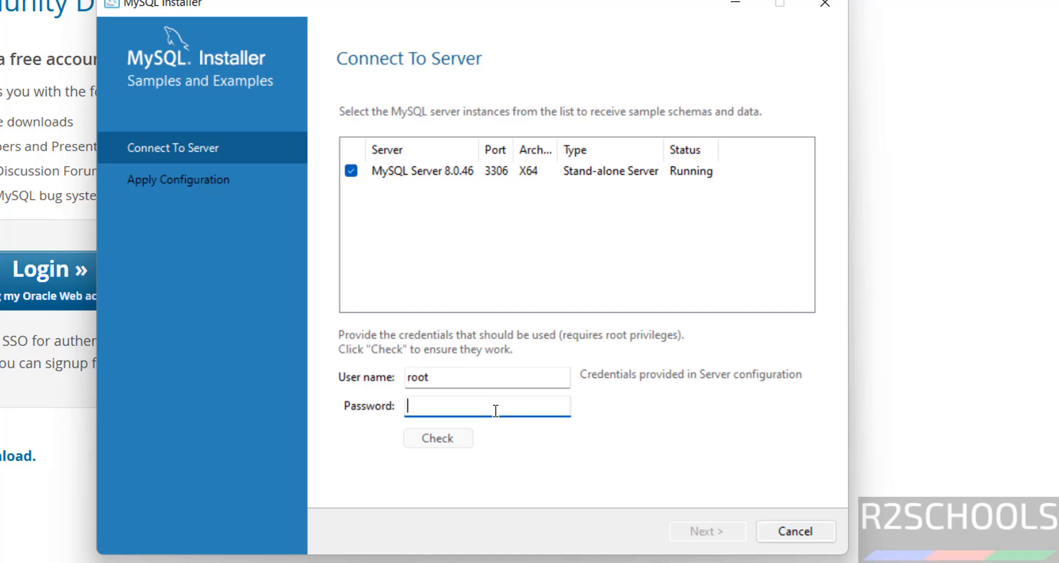
pyautogui.write('root@1234')
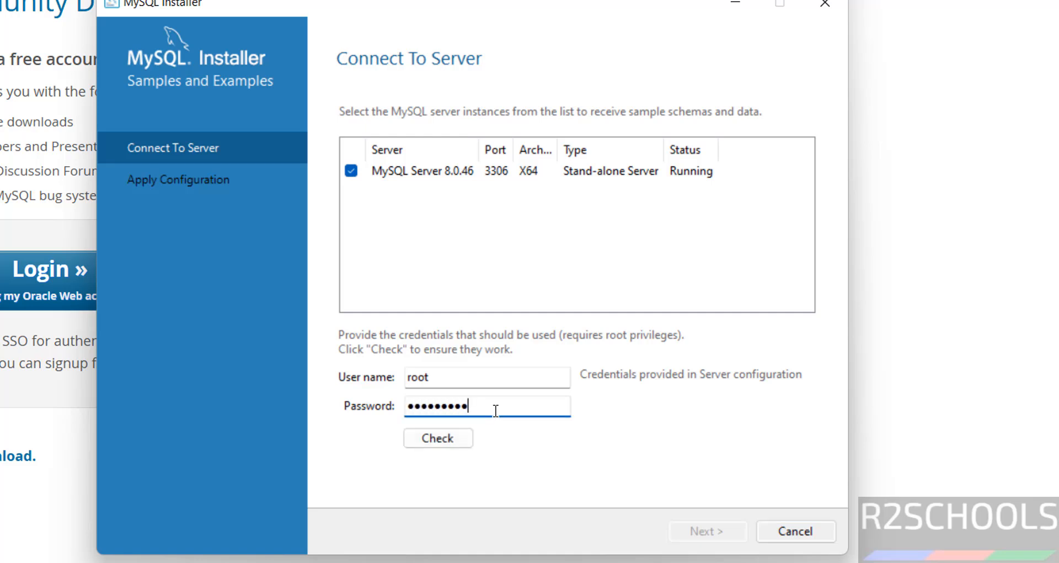
pyautogui.click(441, 438)
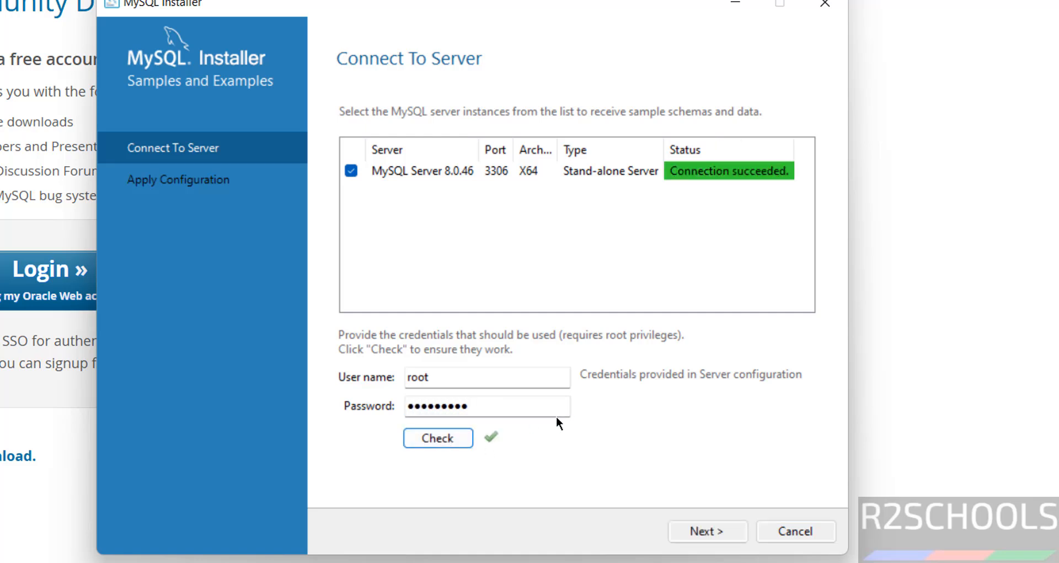
pyautogui.click(709, 530)
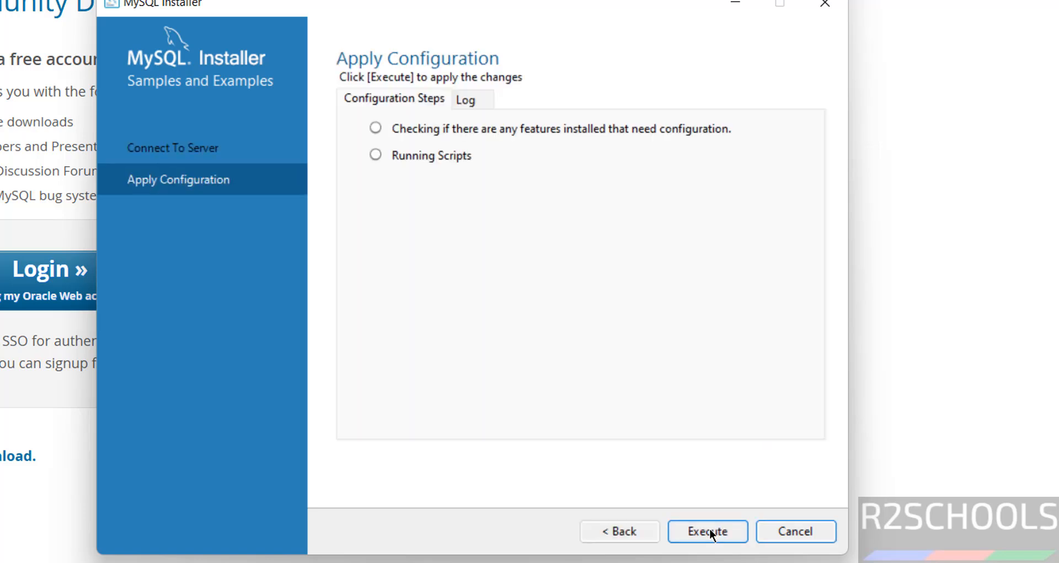
pyautogui.click(709, 530)
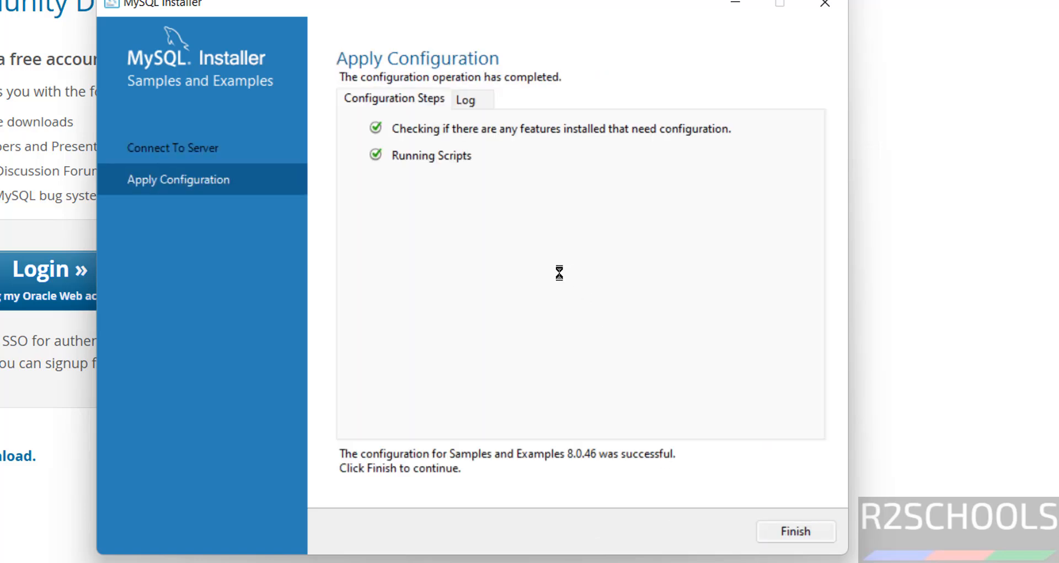
pyautogui.click(788, 530)
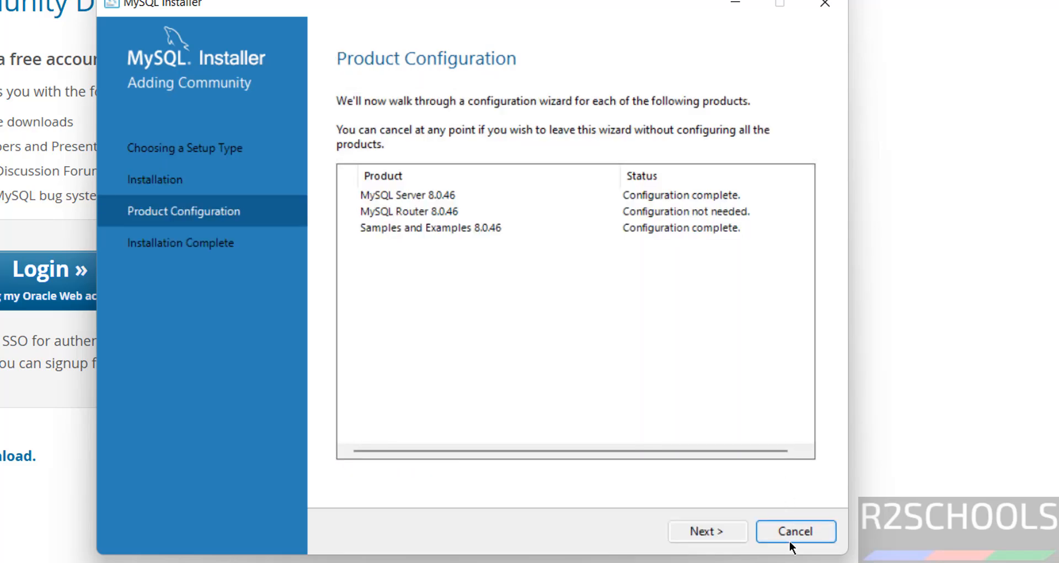
pyautogui.click(694, 530)
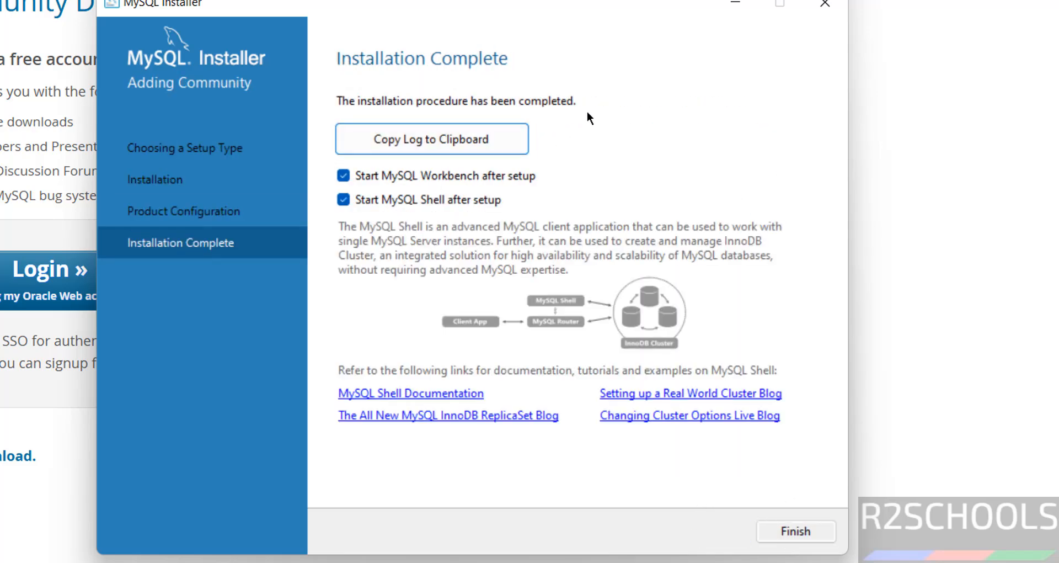
# Finish and close the MySQL Installer, then bring up the Start menu showing the new MySQL apps.
pyautogui.click(796, 530)
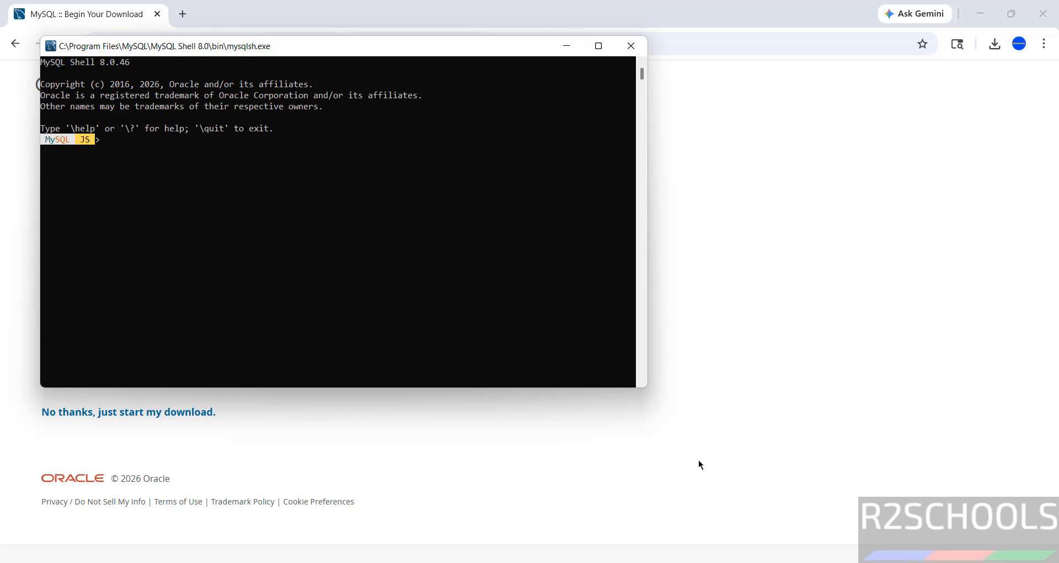
pyautogui.press('super')
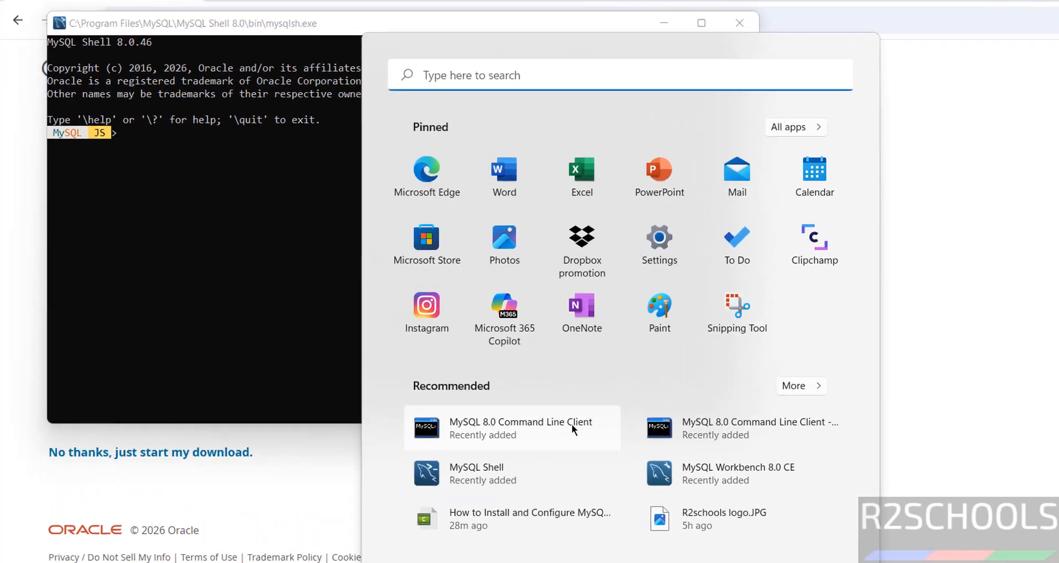
# Launch MySQL 8.0 Command Line Client and log in with the root password.
pyautogui.click(488, 390)
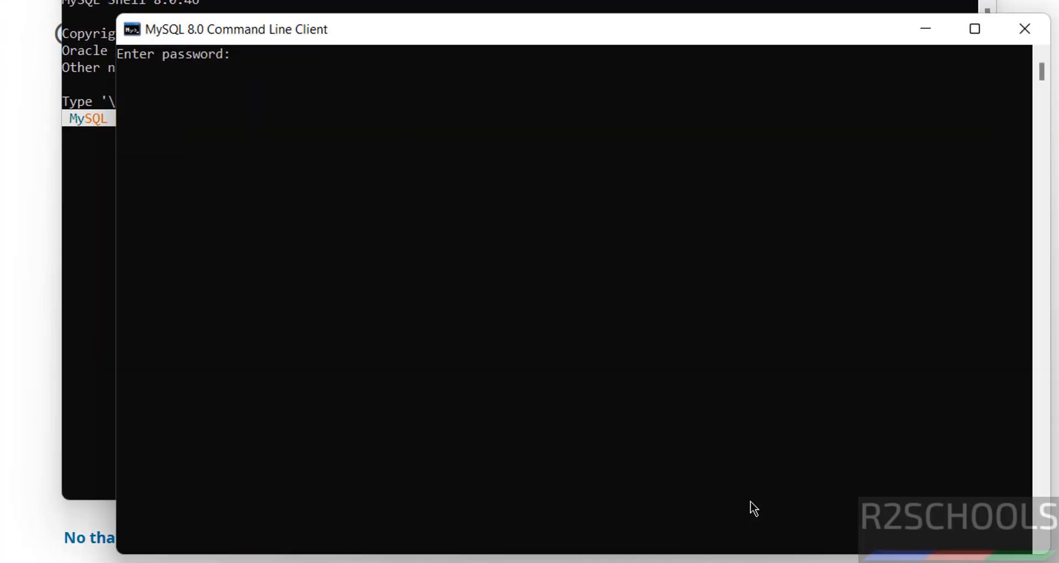
pyautogui.write('*********')
pyautogui.press('Return')
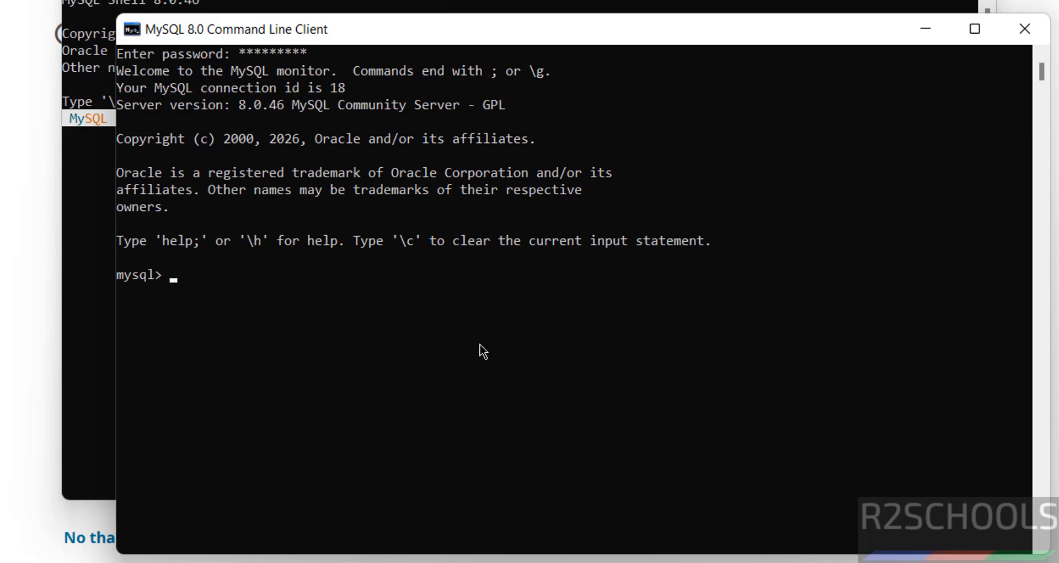
# Check the server version (8.0.46) and list the six databases, including sakila and world.
pyautogui.write('select versi')
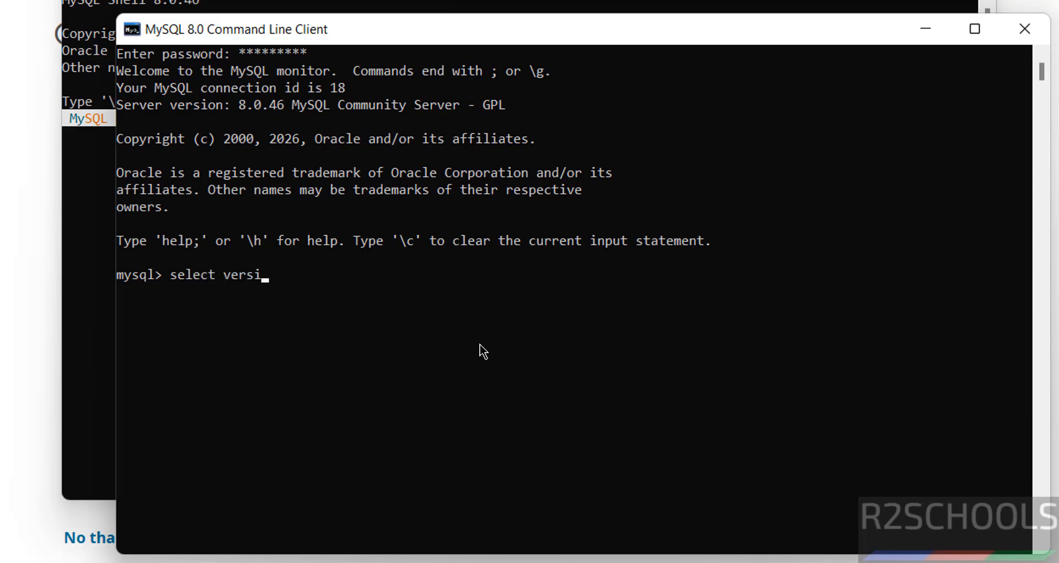
pyautogui.write('on();')
pyautogui.press('Return')
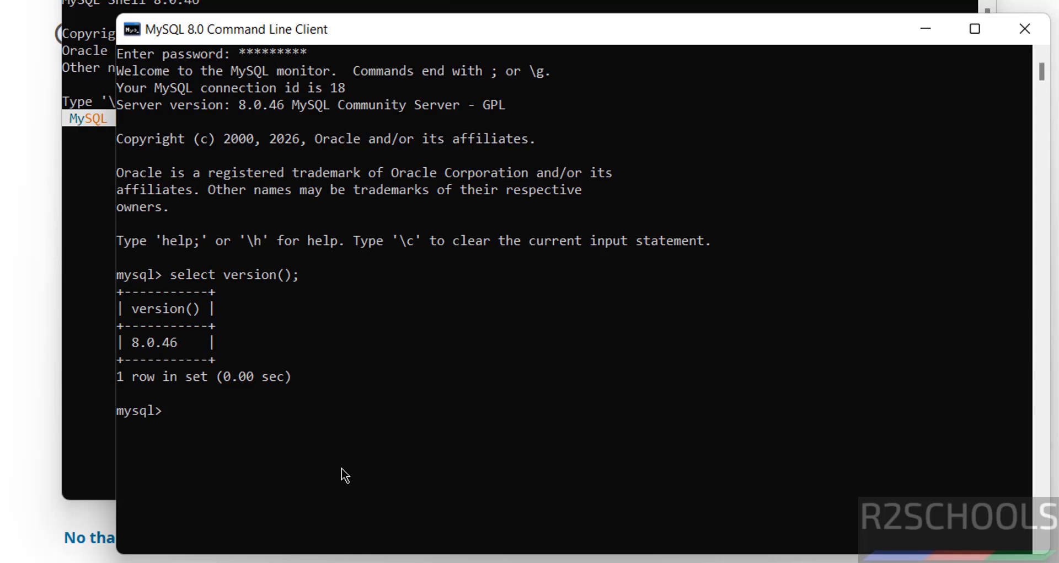
pyautogui.write('show database')
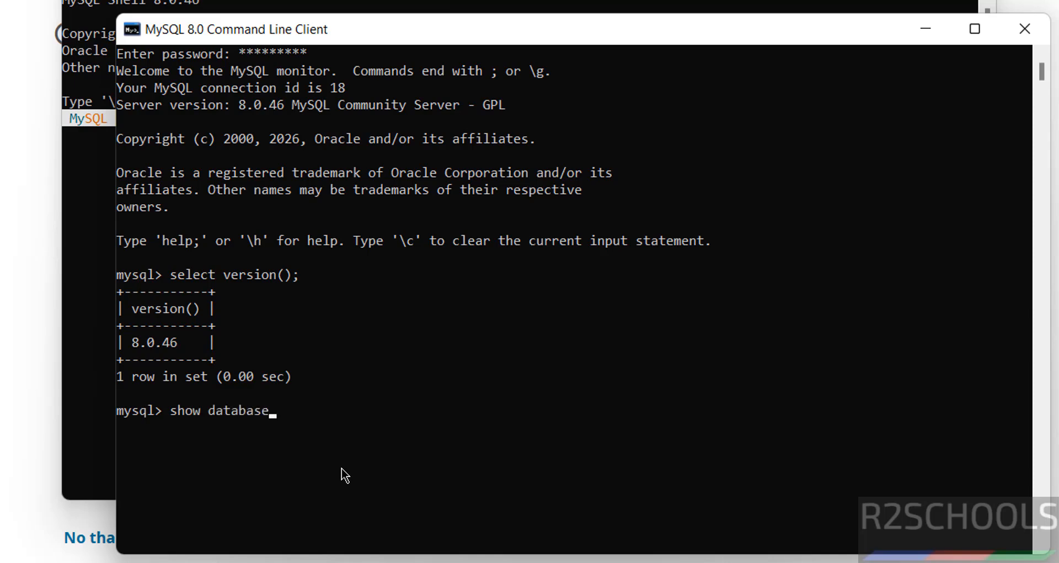
pyautogui.write('s;')
pyautogui.press('Return')
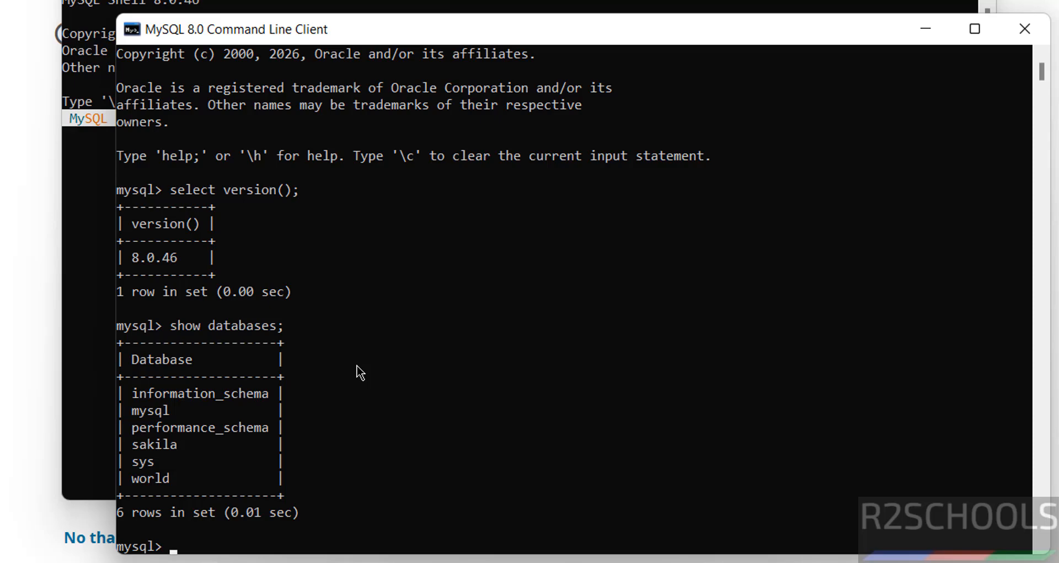
# Create the bank database, confirm it is listed, switch to it and see it has no tables.
pyautogui.write('create databas')
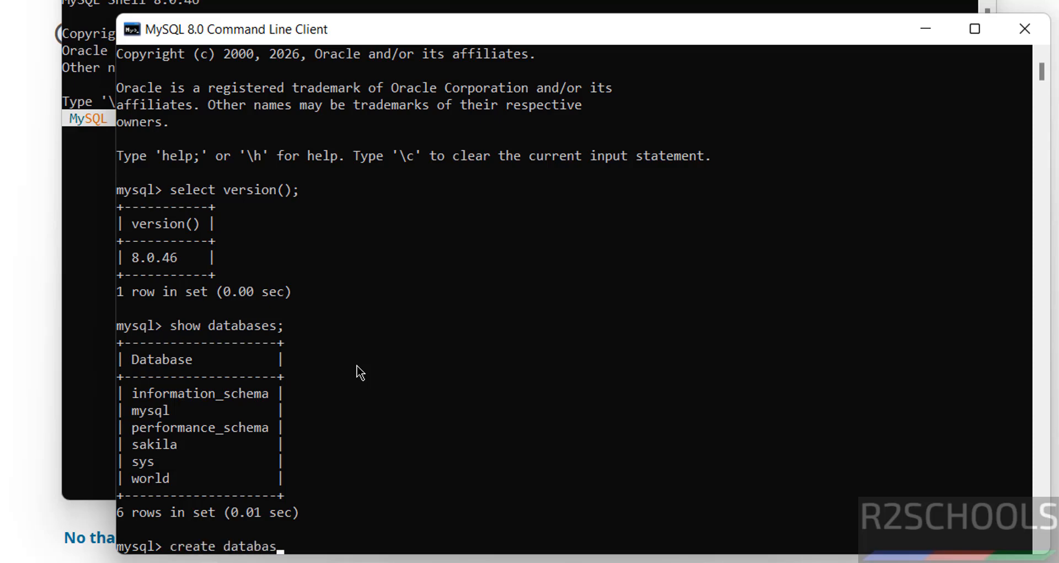
pyautogui.write('e bank;')
pyautogui.press('Return')
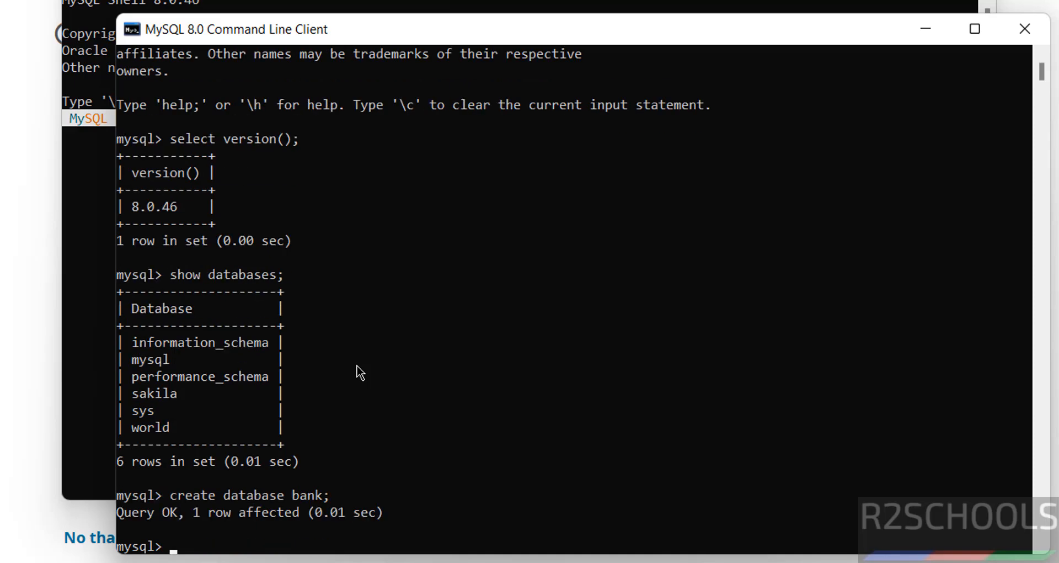
pyautogui.write('show databases;')
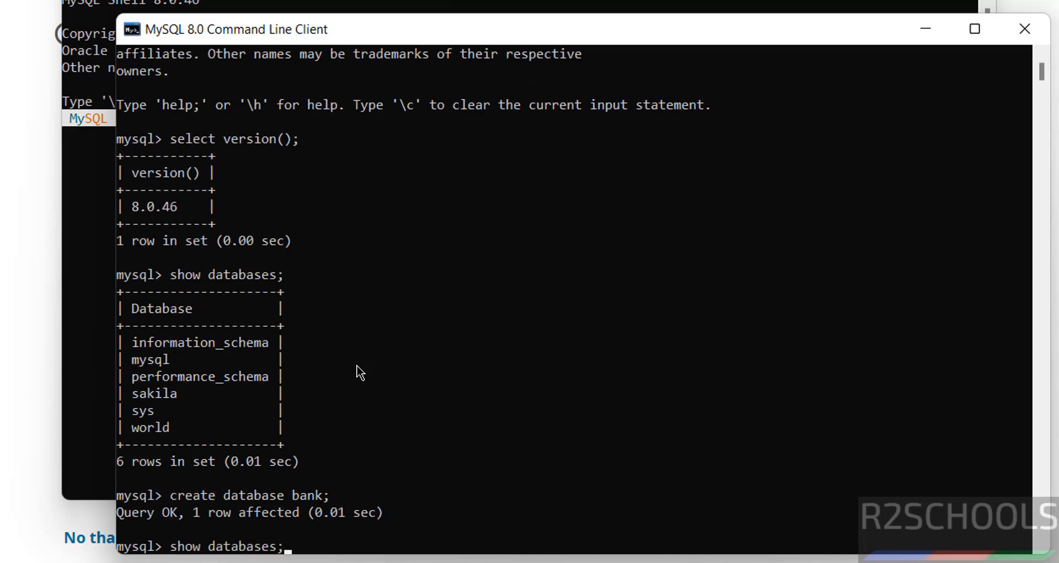
pyautogui.press('Return')
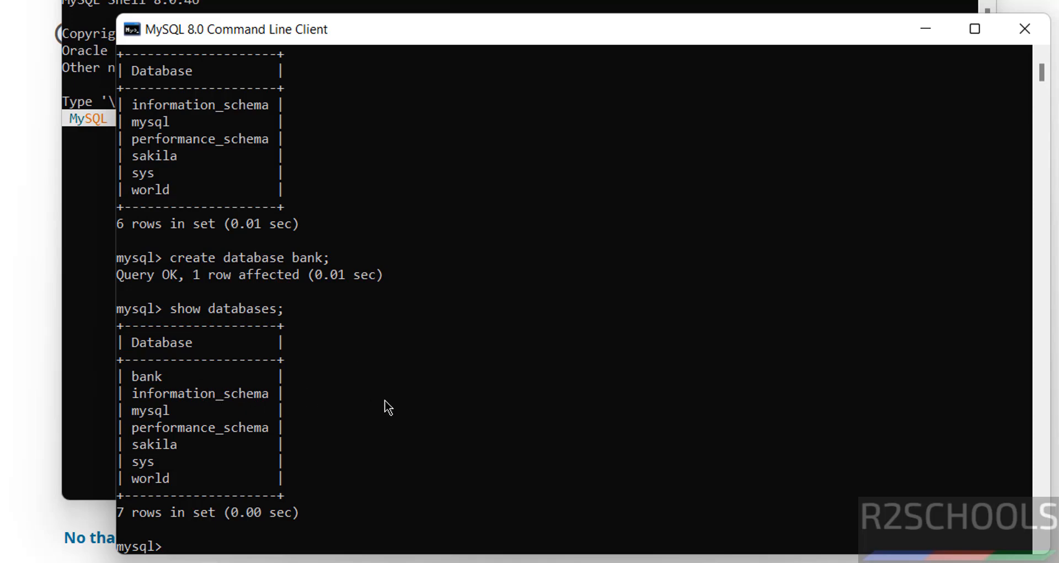
pyautogui.write('use bank;')
pyautogui.press('Return')
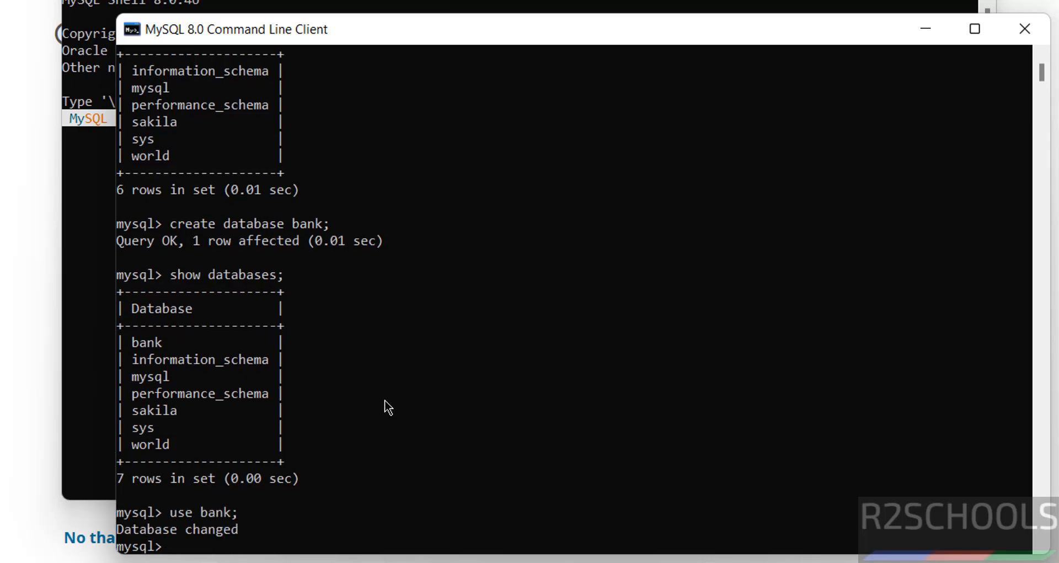
pyautogui.write('show tables;')
pyautogui.press('Return')
# Create table customer with cno int primary key and cname varchar(100) not null.
pyautogui.write('create ')
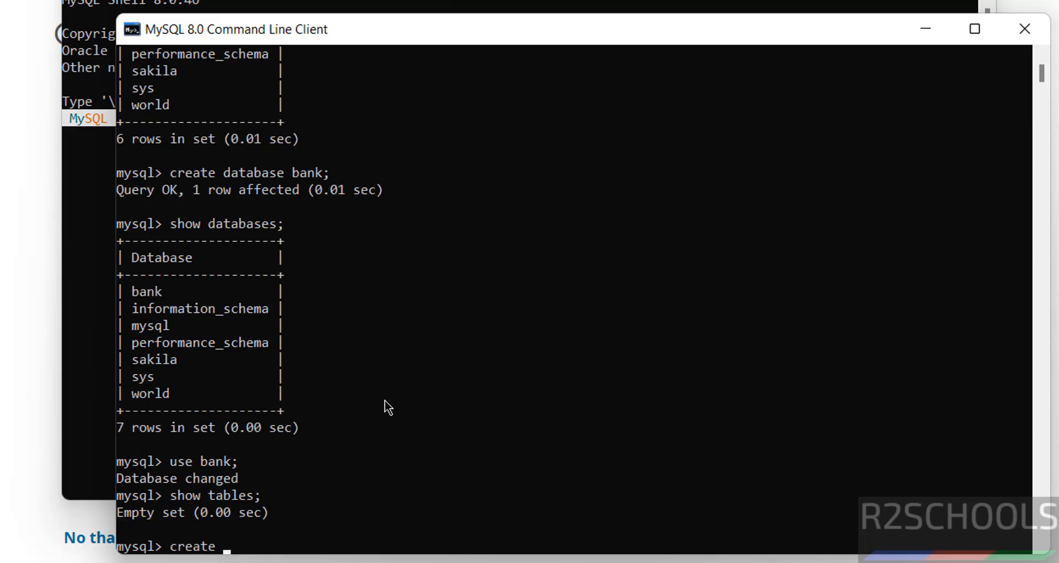
pyautogui.write('table customer(')
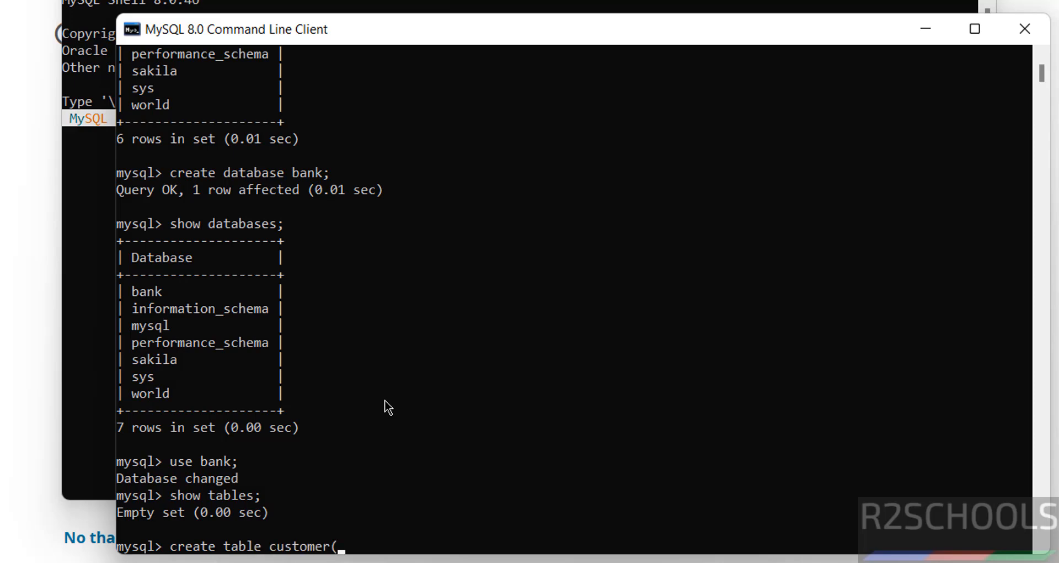
pyautogui.write('cn o int primary key')
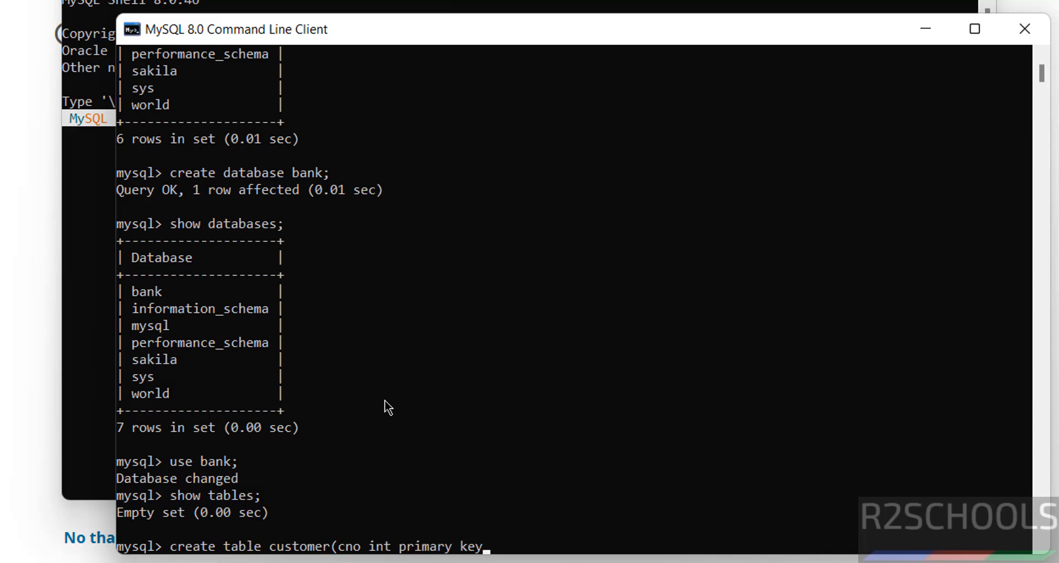
pyautogui.write(', cname varh')
pyautogui.write('ca')
pyautogui.press('BackSpace')
pyautogui.press('BackSpace')
pyautogui.press('BackSpace')
pyautogui.write('cha')
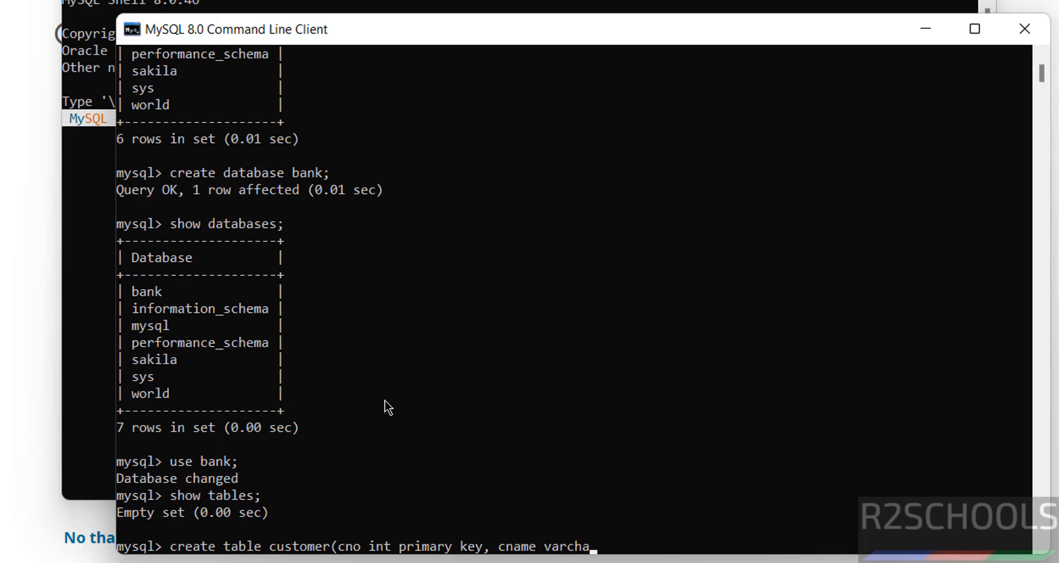
pyautogui.write('r(100) not null);')
pyautogui.press('Return')
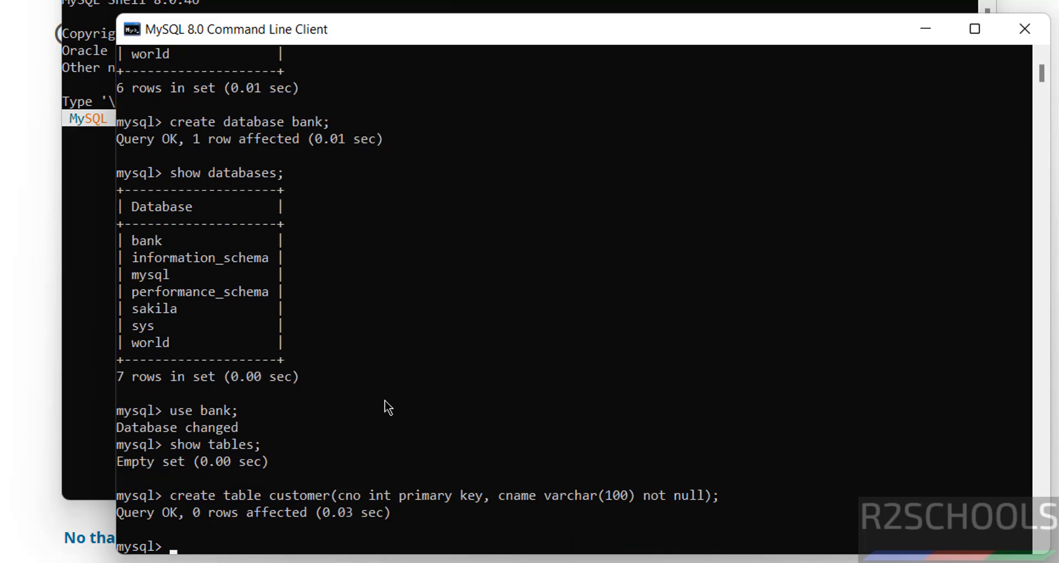
# List the tables in bank to confirm the customer table exists.
pyautogui.write('show tbales')
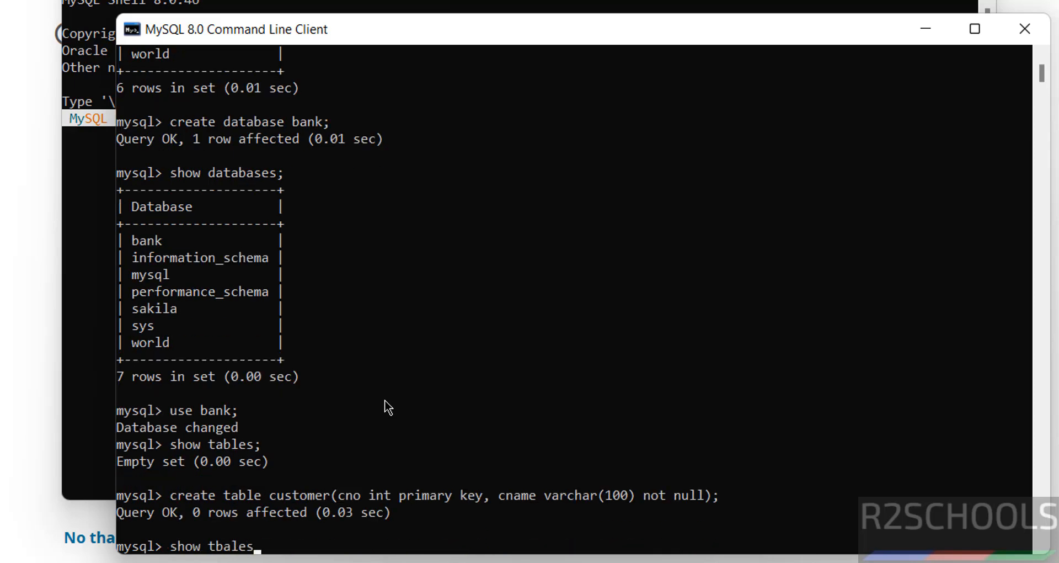
pyautogui.press('BackSpace')
pyautogui.press('BackSpace')
pyautogui.press('BackSpace')
pyautogui.press('BackSpace')
pyautogui.write('ables;')
pyautogui.press('Return')
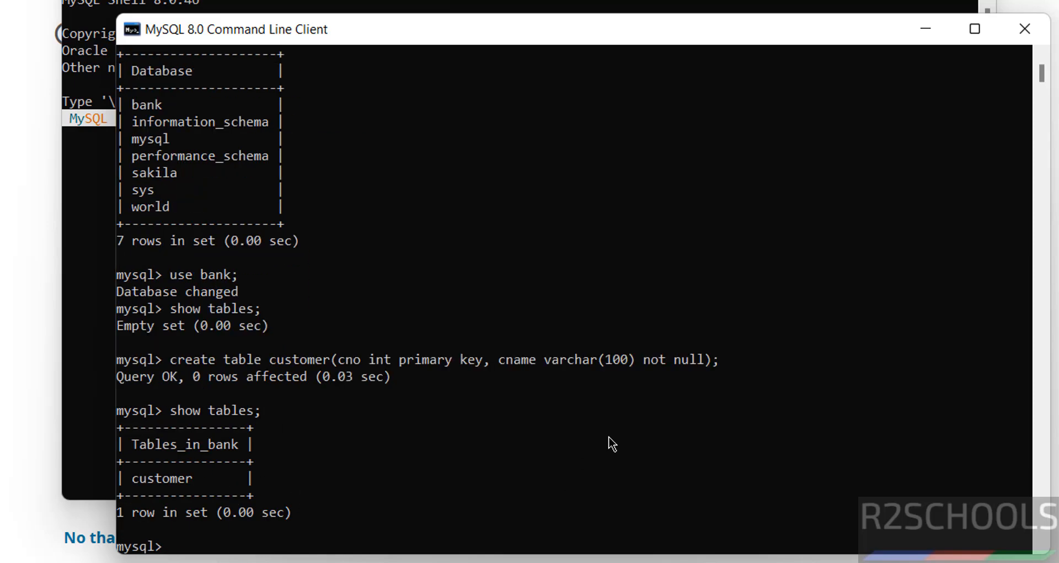
# Insert two customer rows, cno 100 and 101, each with a customer name.
pyautogui.write('insert into cu')
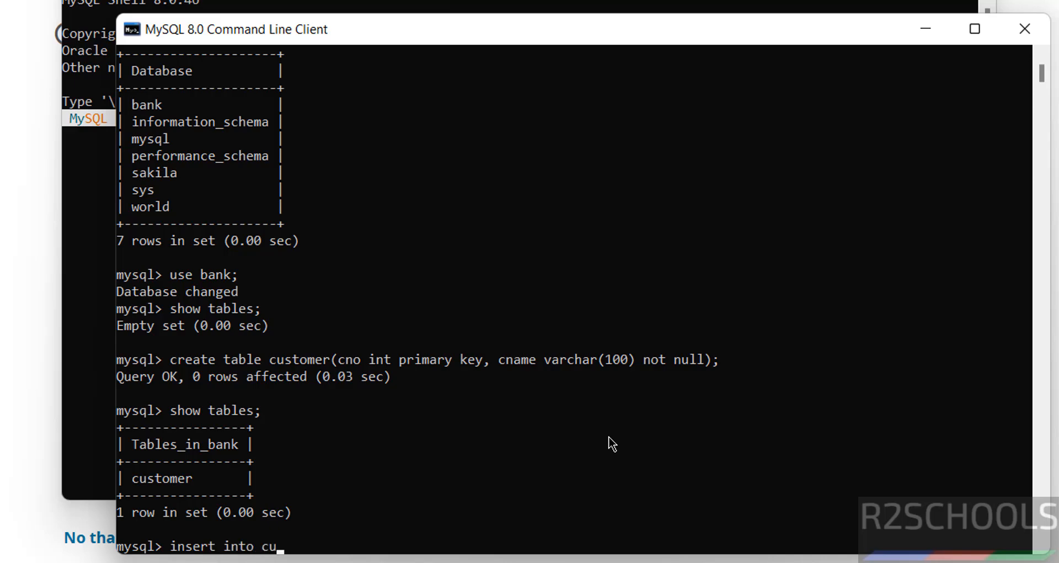
pyautogui.write('stomer values')
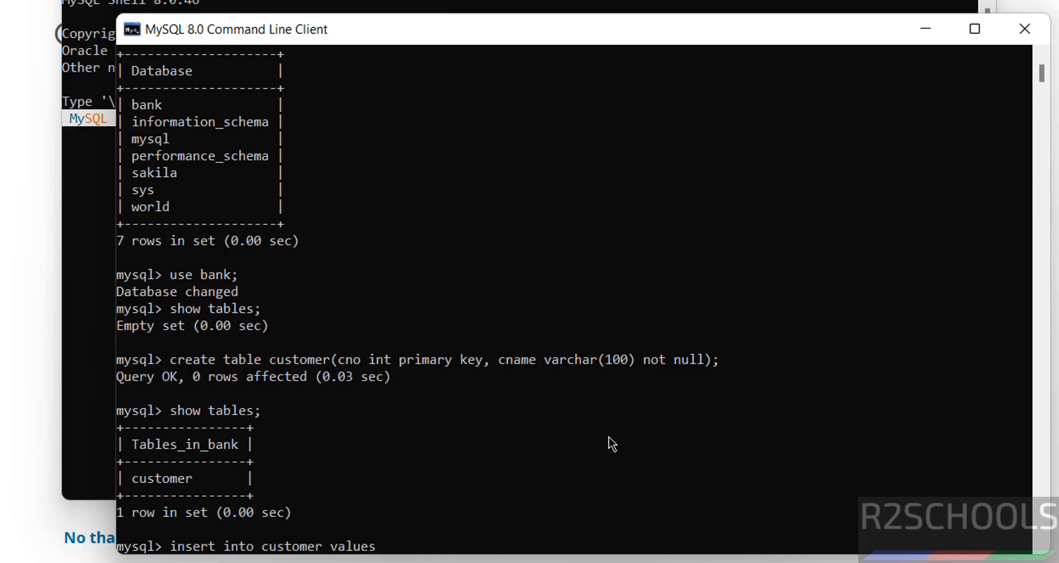
pyautogui.write("(100,'David');")
pyautogui.press('Return')
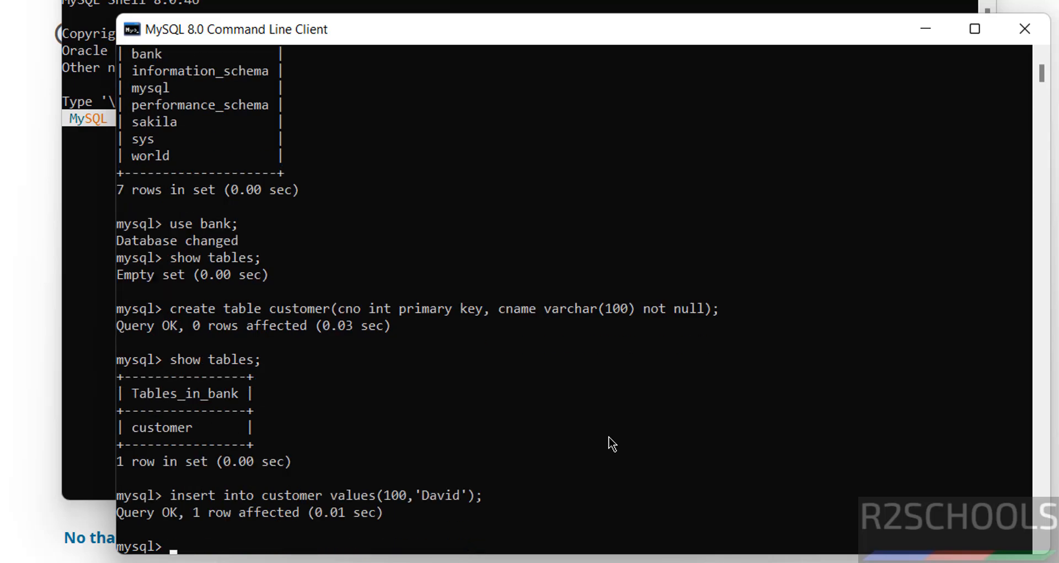
pyautogui.press('Up')
pyautogui.press('Left')
pyautogui.press('Left')
pyautogui.press('Left')
pyautogui.press('Left')
pyautogui.press('Left')
pyautogui.press('Left')
pyautogui.press('Left')
pyautogui.press('Left')
pyautogui.press('Left')
pyautogui.press('Left')
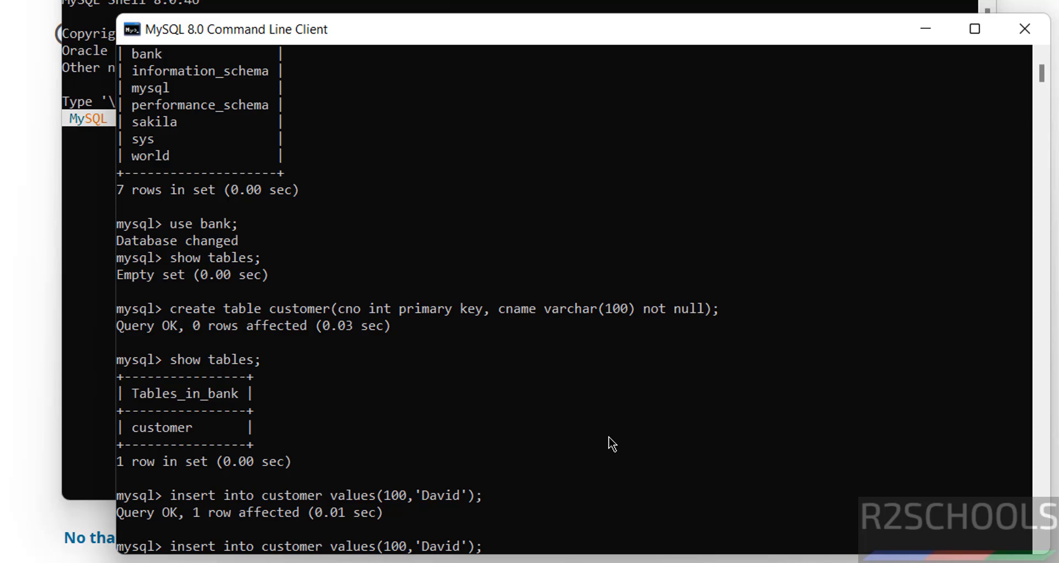
pyautogui.press('BackSpace')
pyautogui.write('1')
pyautogui.press('Right')
pyautogui.press('Right')
pyautogui.press('Delete')
pyautogui.press('Delete')
pyautogui.press('Delete')
pyautogui.press('Delete')
pyautogui.press('Delete')
pyautogui.write('James')
pyautogui.press('Return')
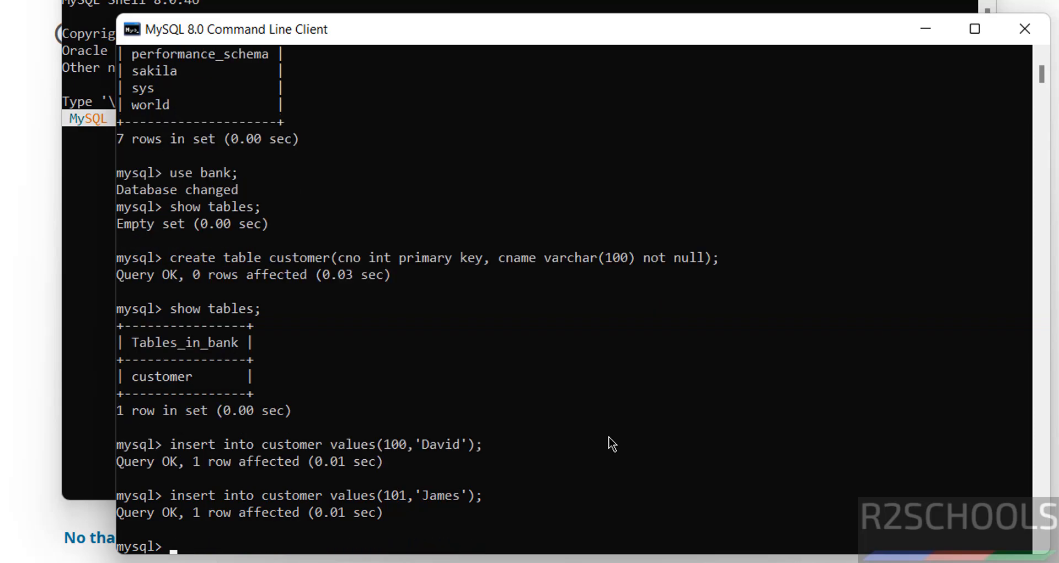
# Select all rows from customer to confirm both entries, then enter show users;.
pyautogui.write('select * from')
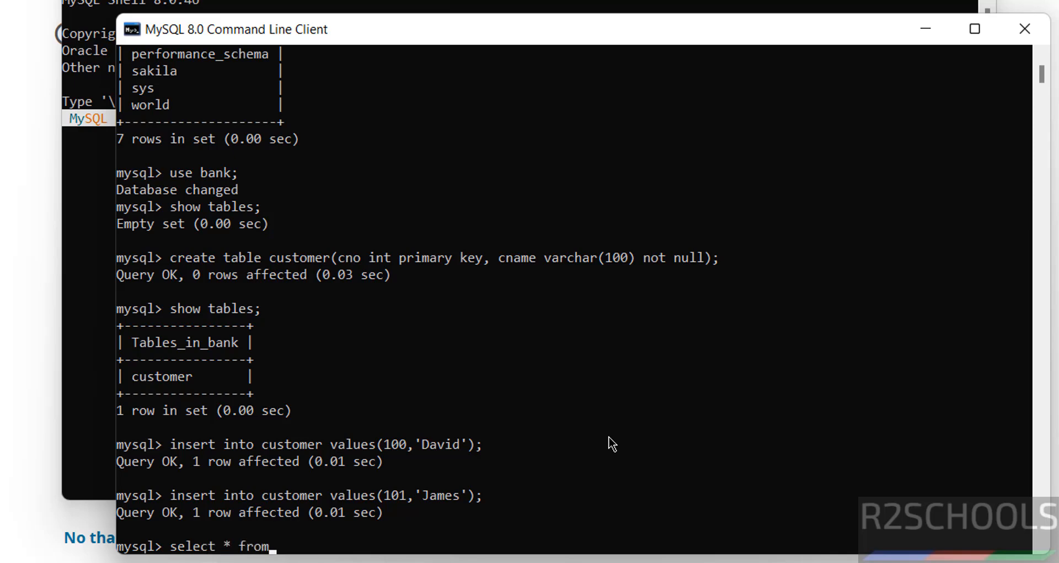
pyautogui.write(' customer;')
pyautogui.press('Return')
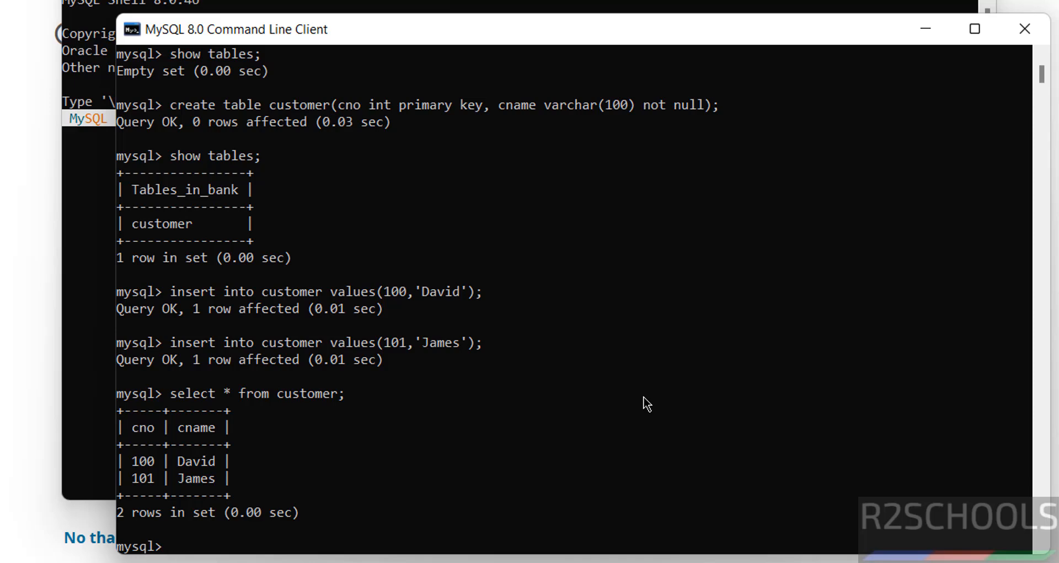
pyautogui.write('show users;')
# After SHOW USERS fails with error 1064, list the four accounts via SELECT user FROM mysql.user.
pyautogui.press('Return')
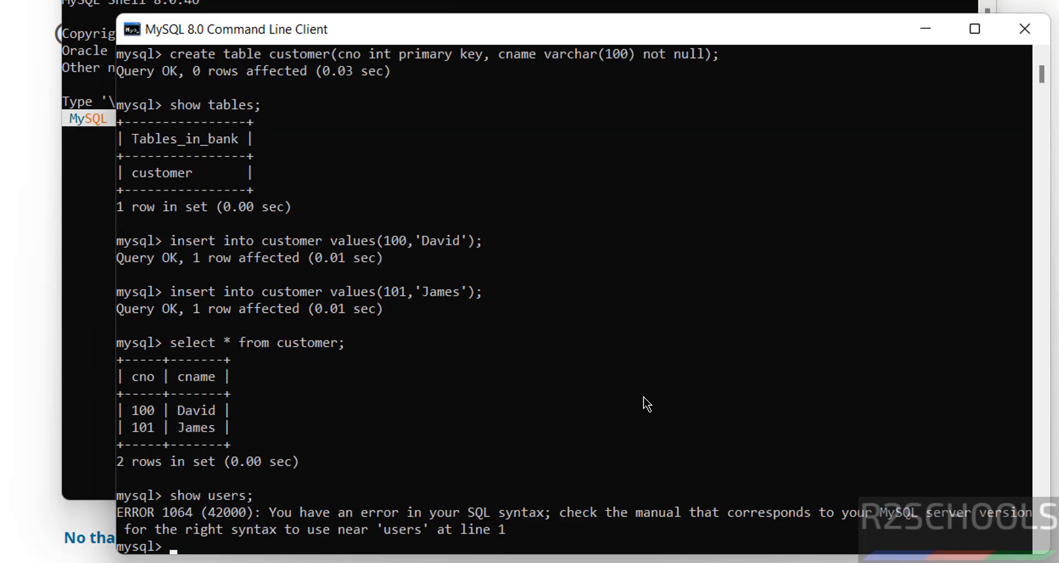
pyautogui.write('select user from mysql.use')
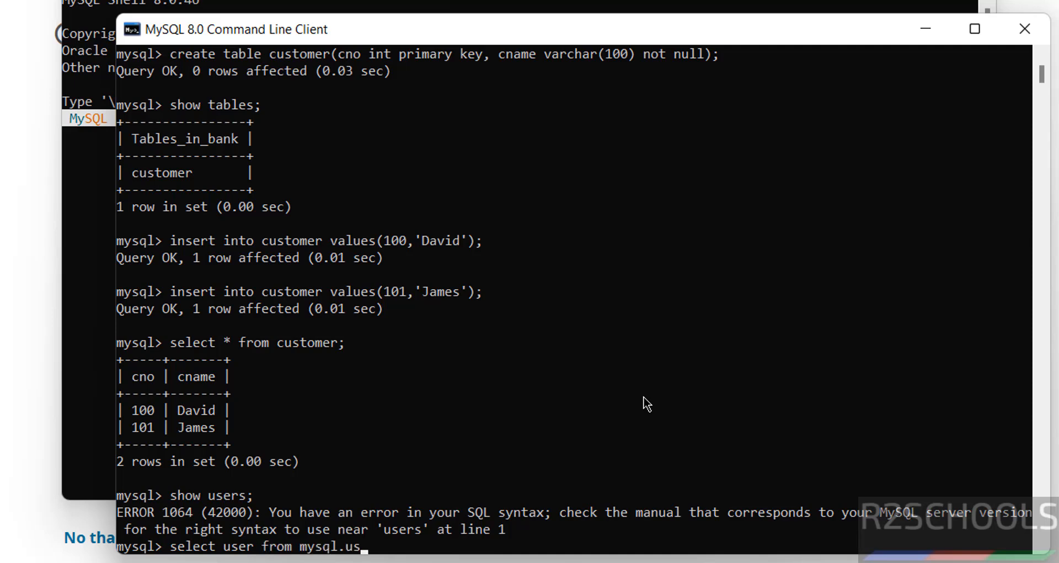
pyautogui.write('r;')
pyautogui.press('Return')
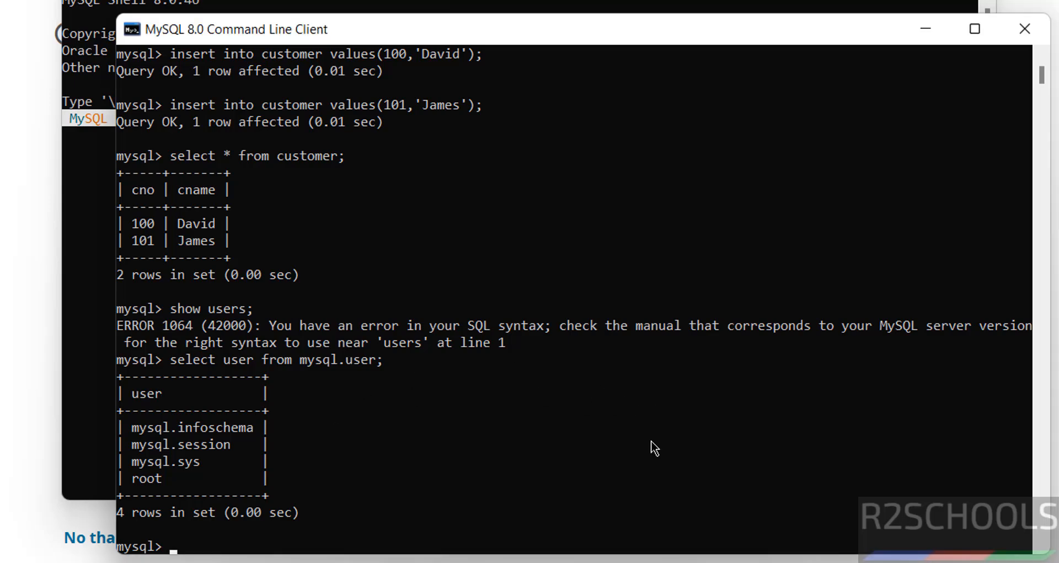
pyautogui.write('create user david with')
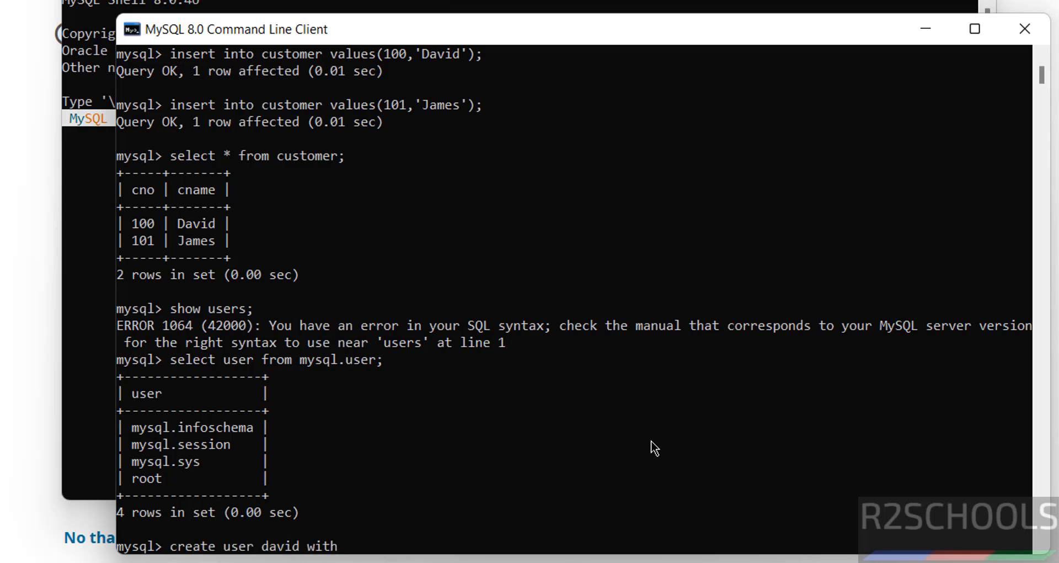
# Create the new database user with CREATE USER ... IDENTIFIED BY and its password.
pyautogui.press('BackSpace')
pyautogui.press('BackSpace')
pyautogui.press('BackSpace')
pyautogui.press('BackSpace')
pyautogui.write('identified by ')
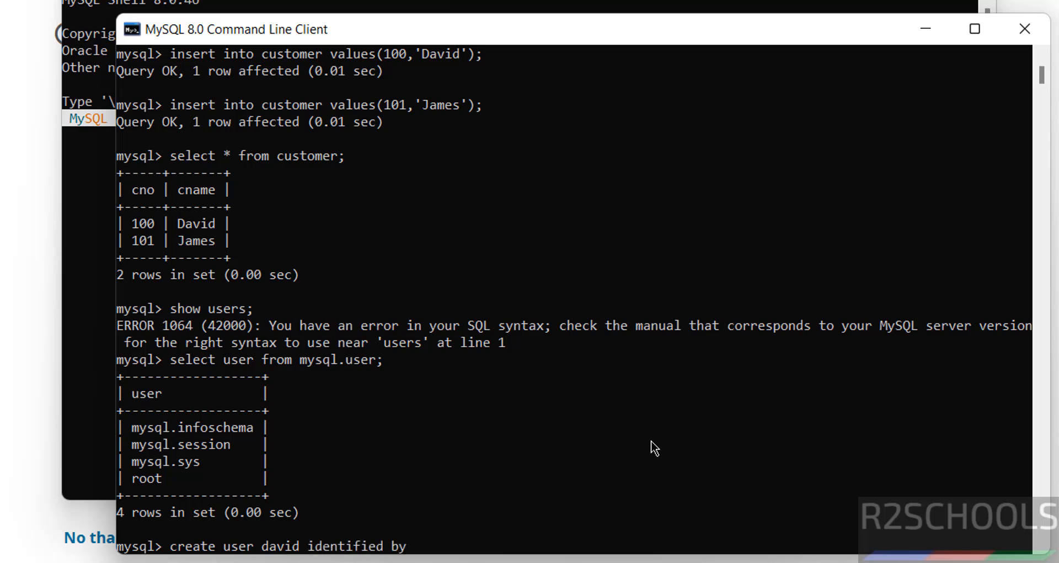
pyautogui.write("'daid@")
pyautogui.press('BackSpace')
pyautogui.press('BackSpace')
pyautogui.press('BackSpace')
pyautogui.press('BackSpace')
pyautogui.write('D')
pyautogui.press('BackSpace')
pyautogui.press('BackSpace')
pyautogui.write("David@123';")
pyautogui.press('Return')
# Re-run the create user statement (error 1396), then list users showing five accounts.
pyautogui.press('Up')
pyautogui.press('Return')
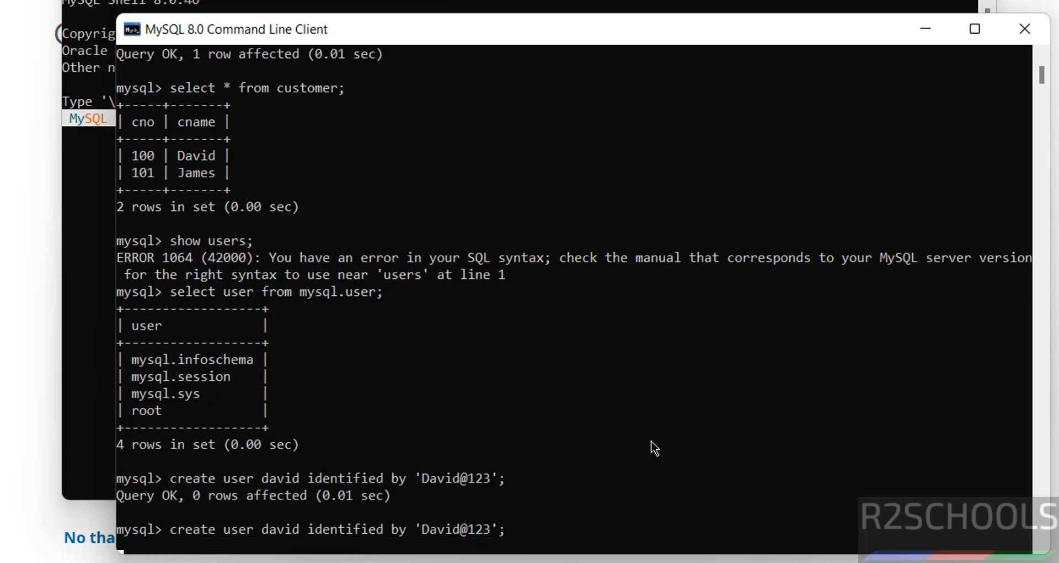
pyautogui.press('Up')
pyautogui.press('Up')
pyautogui.press('Up')
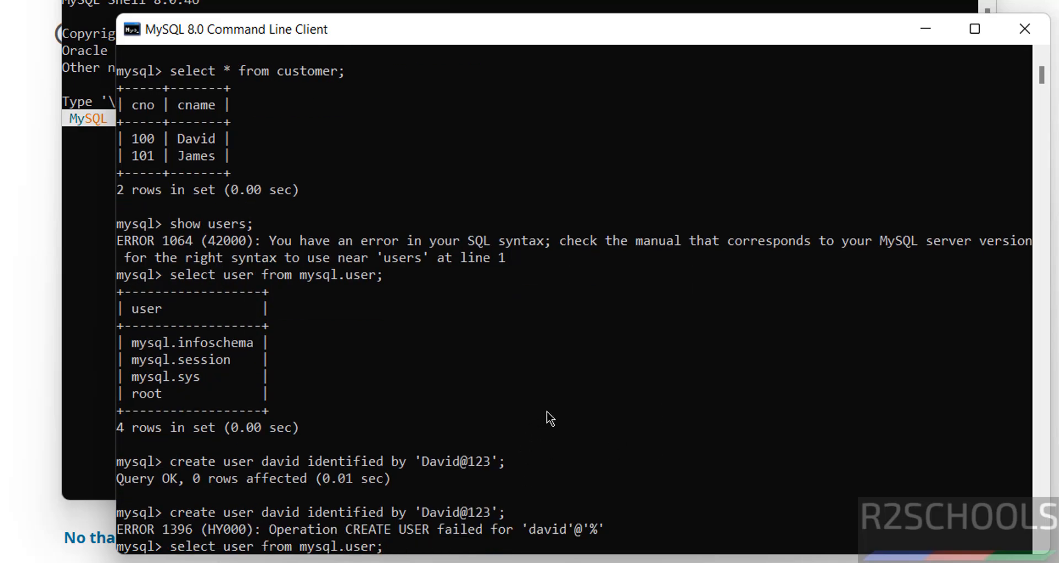
pyautogui.press('Return')
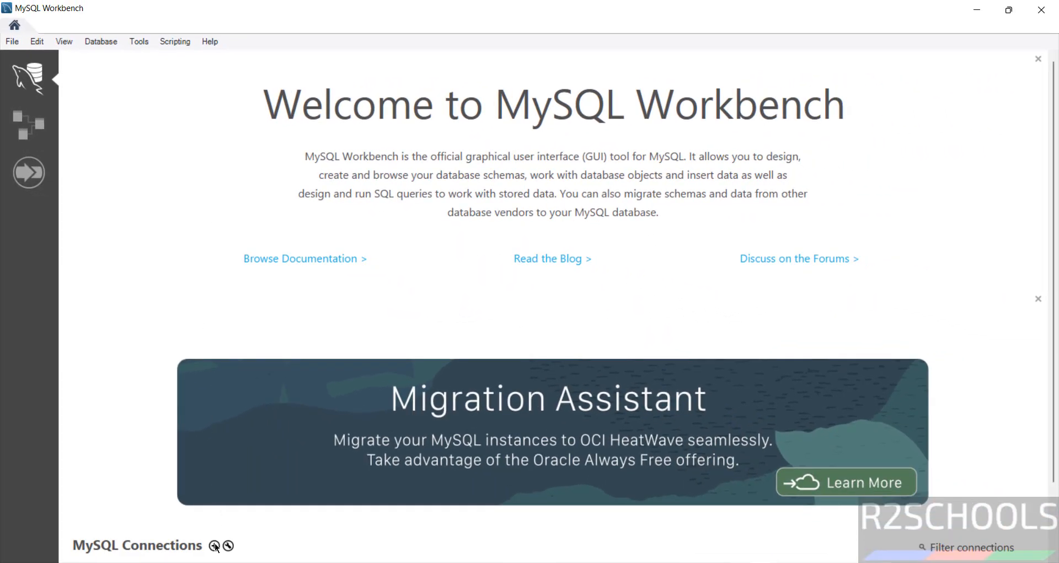
# Connect MySQL Workbench to Local instance MySQL80 with the root password.
pyautogui.scroll(-2, 1044, 535)
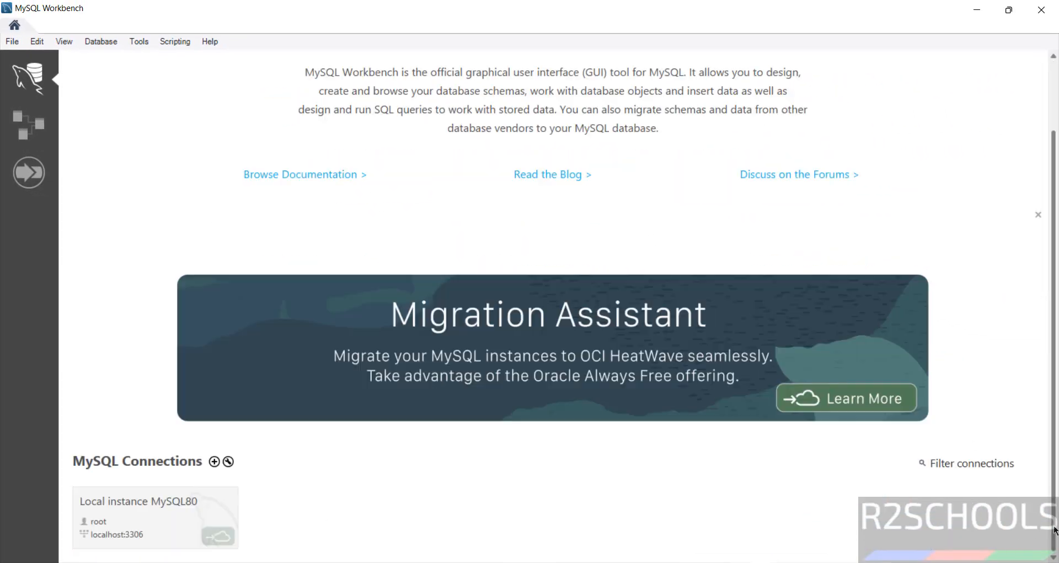
pyautogui.click(145, 521)
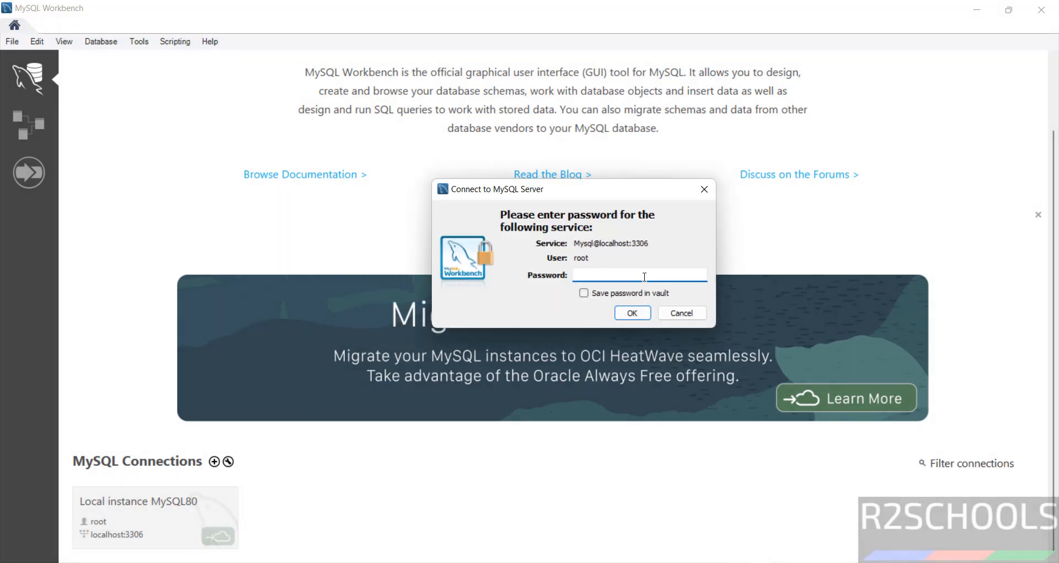
pyautogui.write('***')
pyautogui.press('Return')
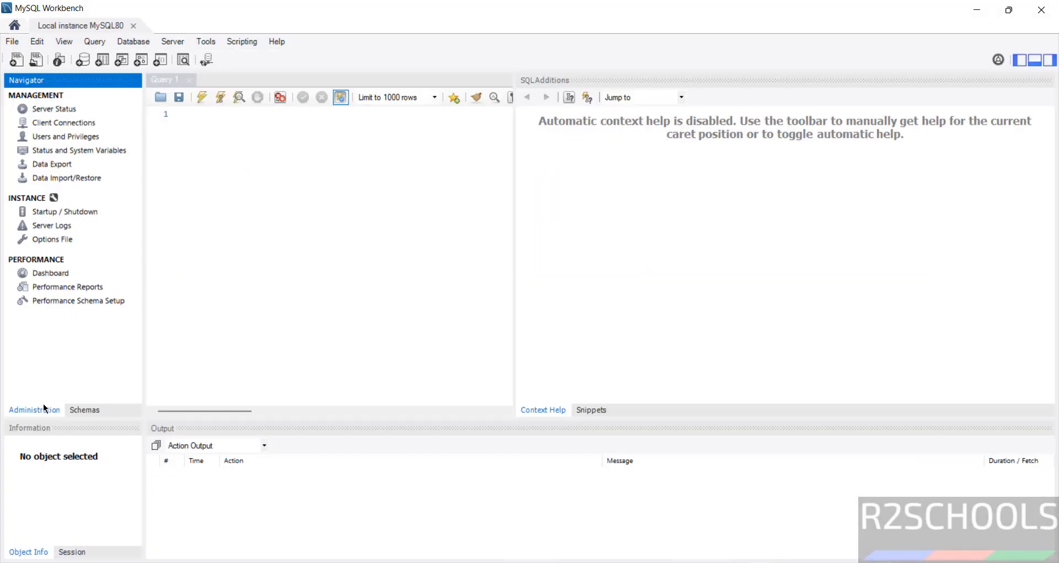
# Review accounts under Administration > Users and Privileges, then return to the schema list.
pyautogui.click(84, 410)
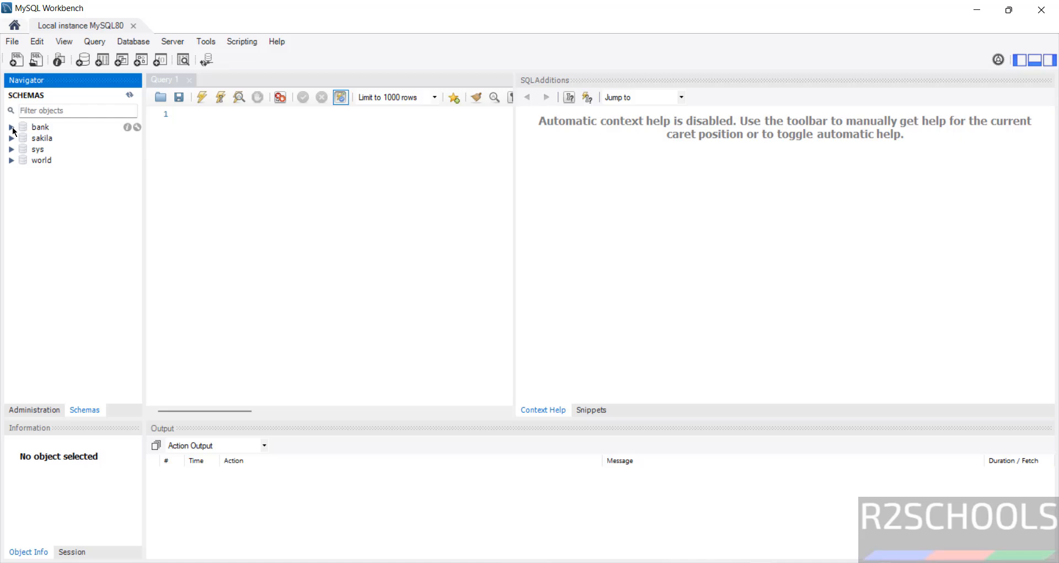
pyautogui.click(52, 411)
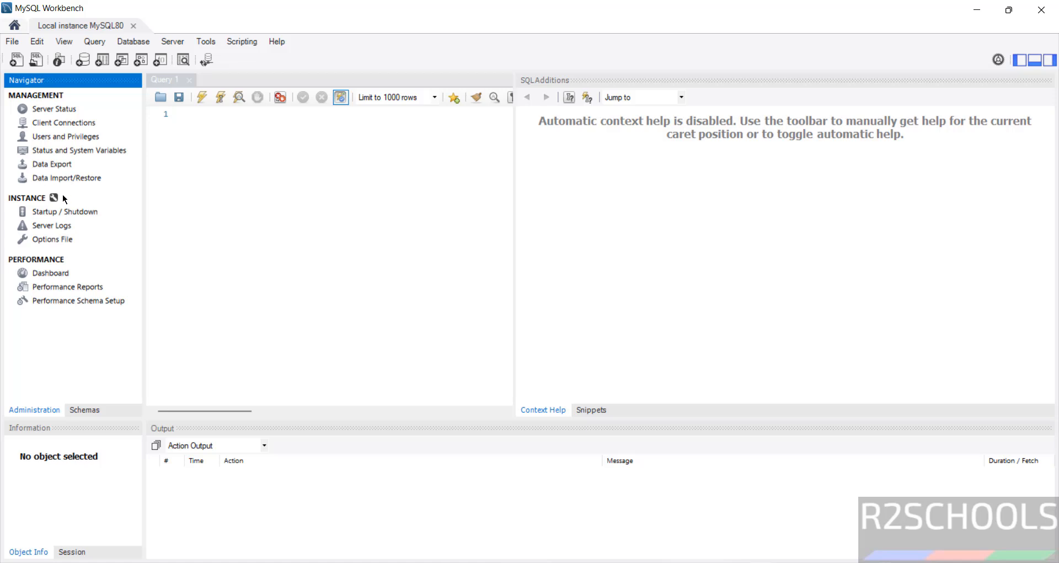
pyautogui.click(84, 138)
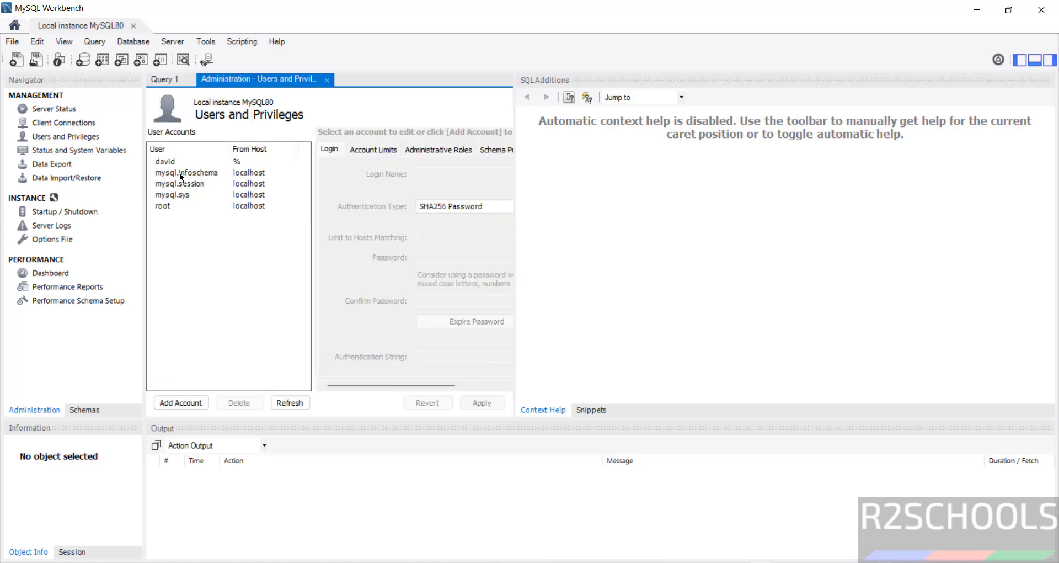
pyautogui.click(88, 410)
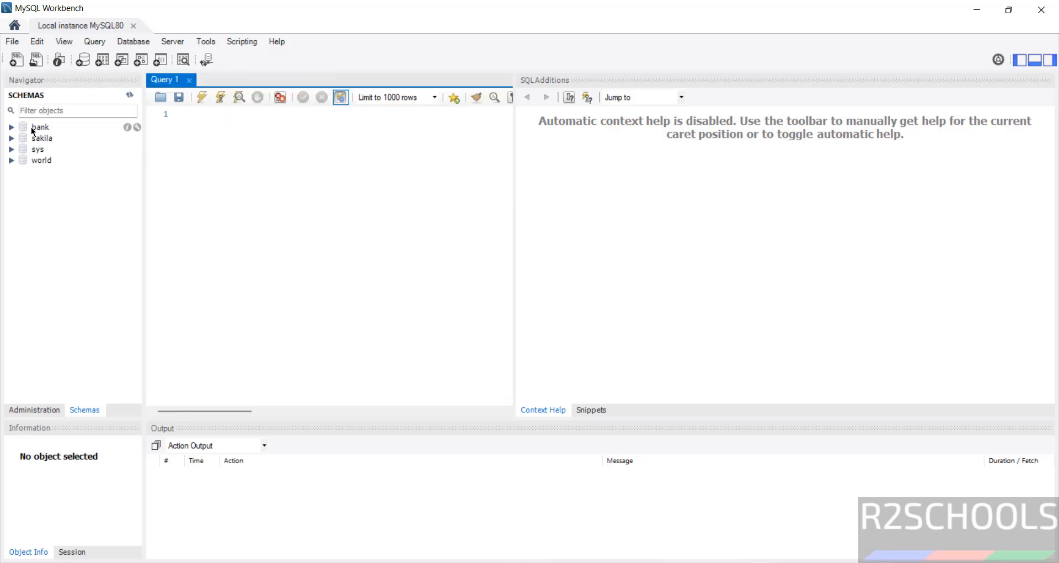
# Run use bank; and select * from customer; in Workbench, returning rows 100 and 101.
pyautogui.click(34, 128)
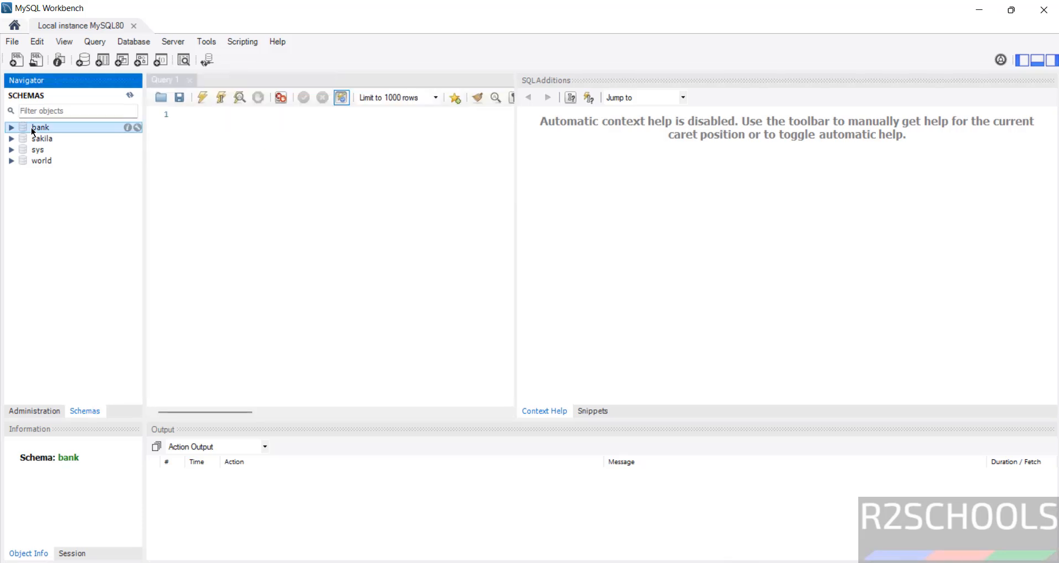
pyautogui.click(331, 204)
pyautogui.write('use bank;')
pyautogui.press('Return')
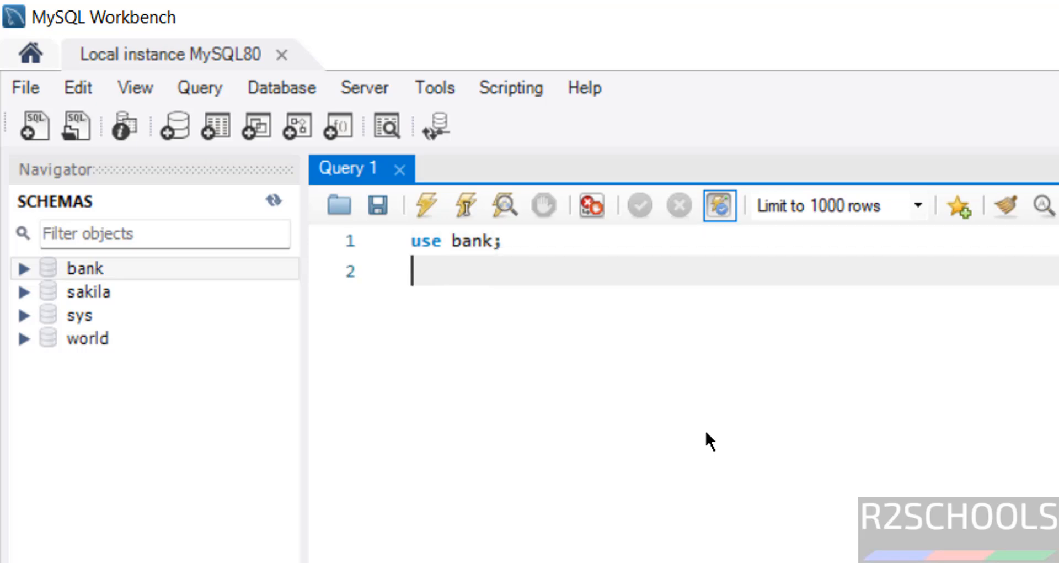
pyautogui.write('selec')
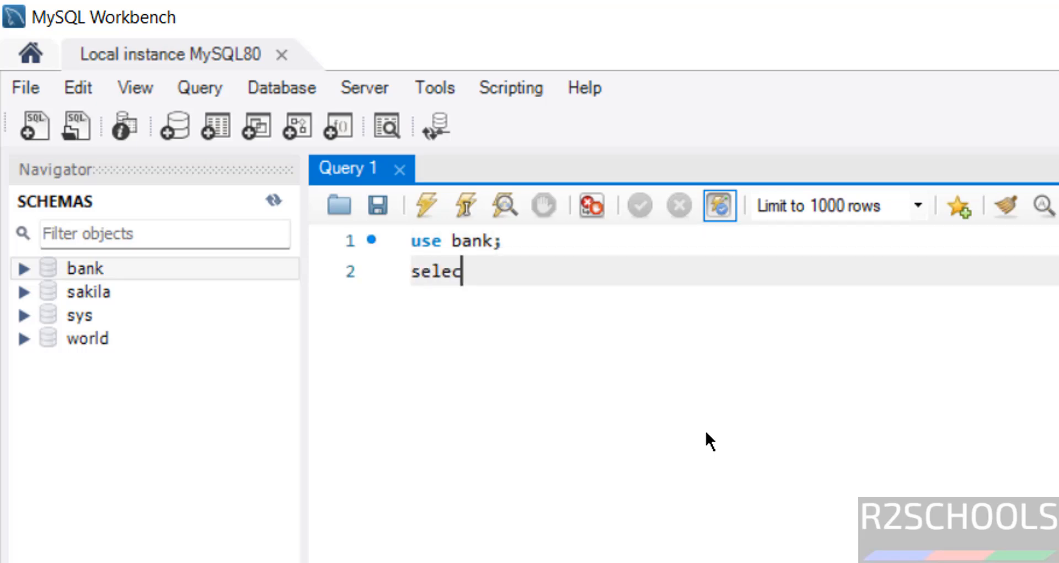
pyautogui.write('t * from cusotm')
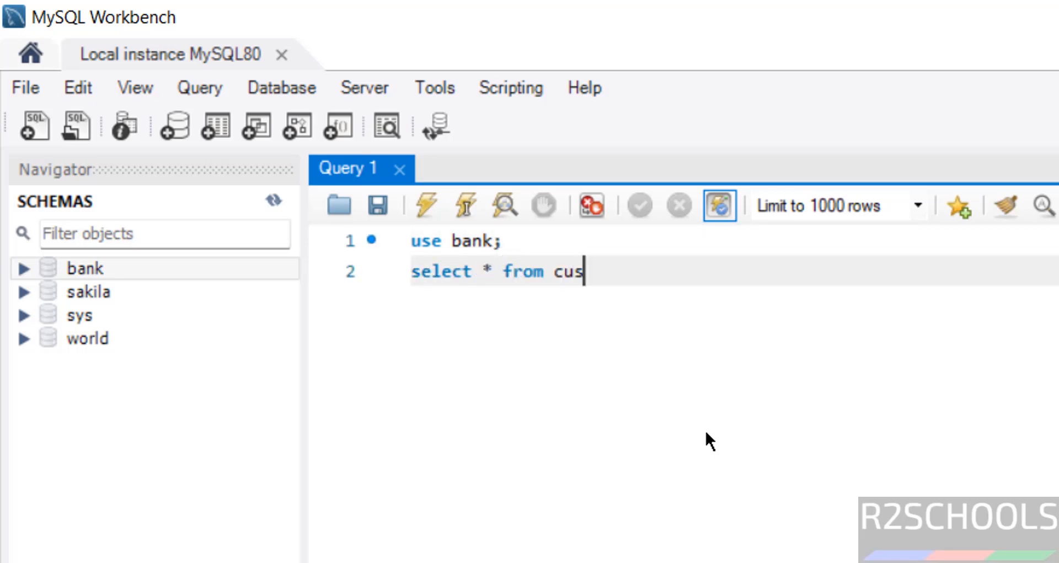
pyautogui.press('BackSpace')
pyautogui.press('BackSpace')
pyautogui.press('BackSpace')
pyautogui.write('tomer;')
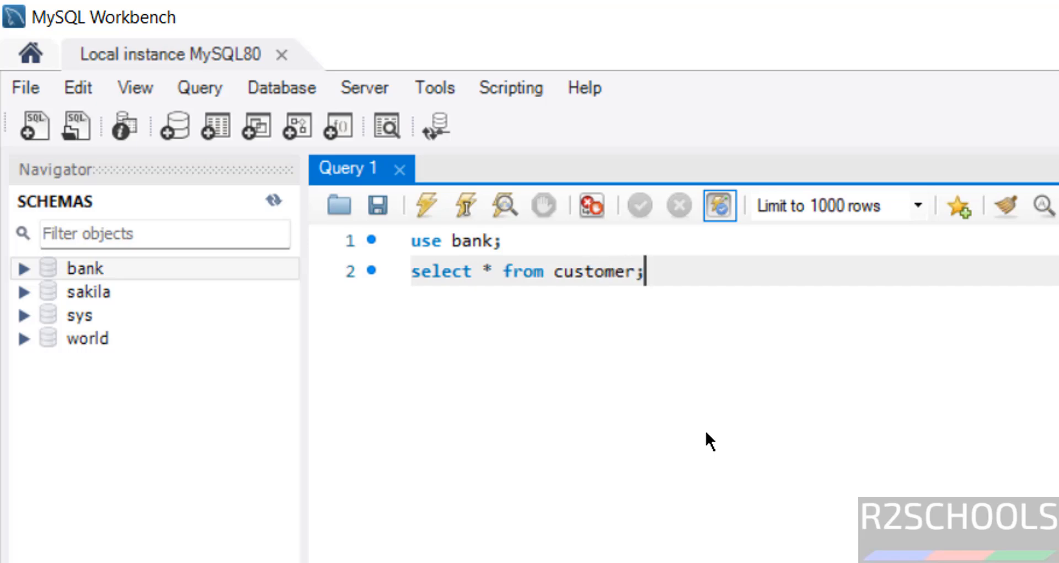
pyautogui.hotkey('ctrl', 'a')
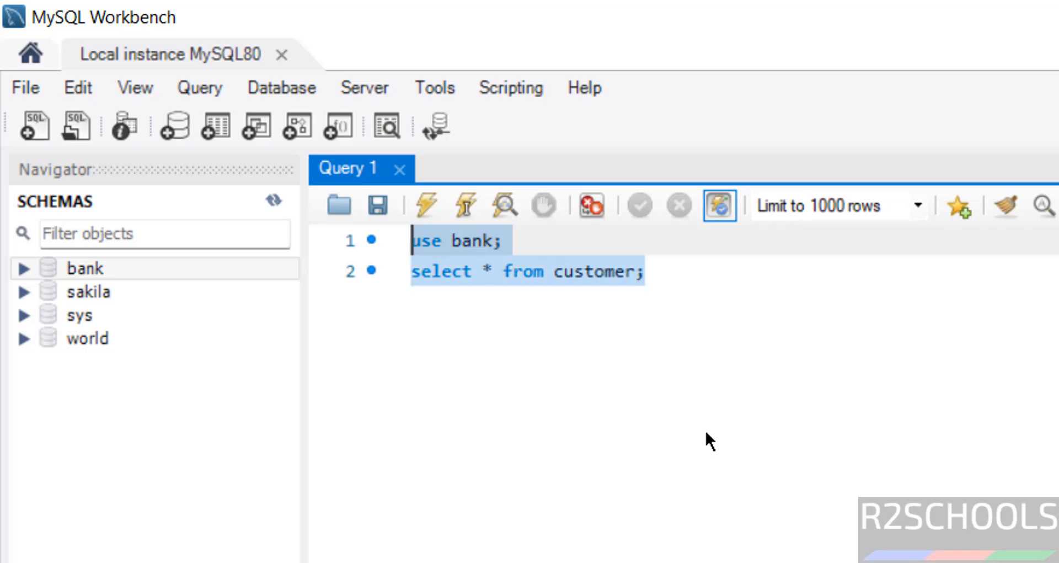
pyautogui.click(435, 207)
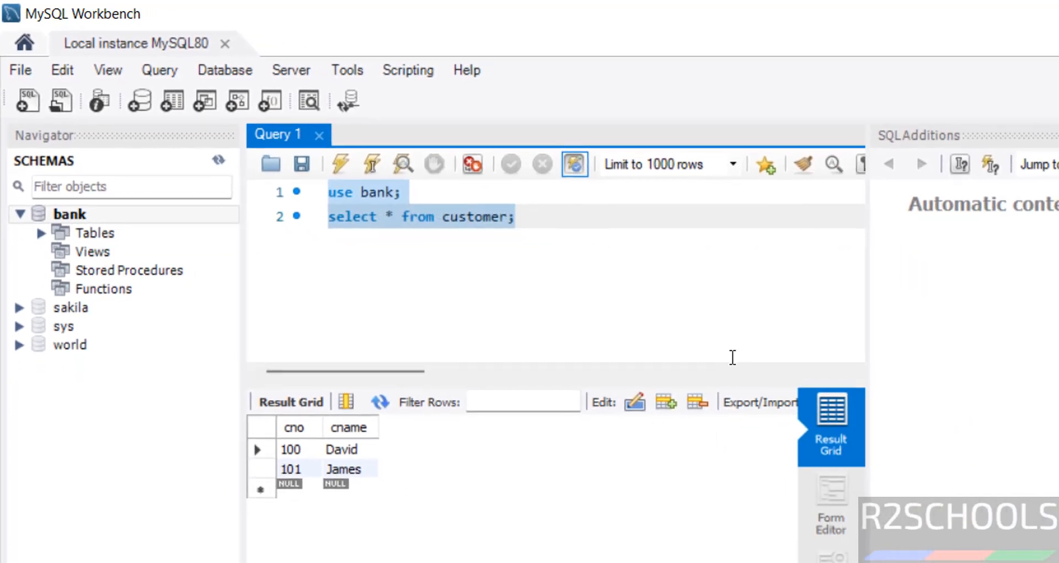
pyautogui.press('super')
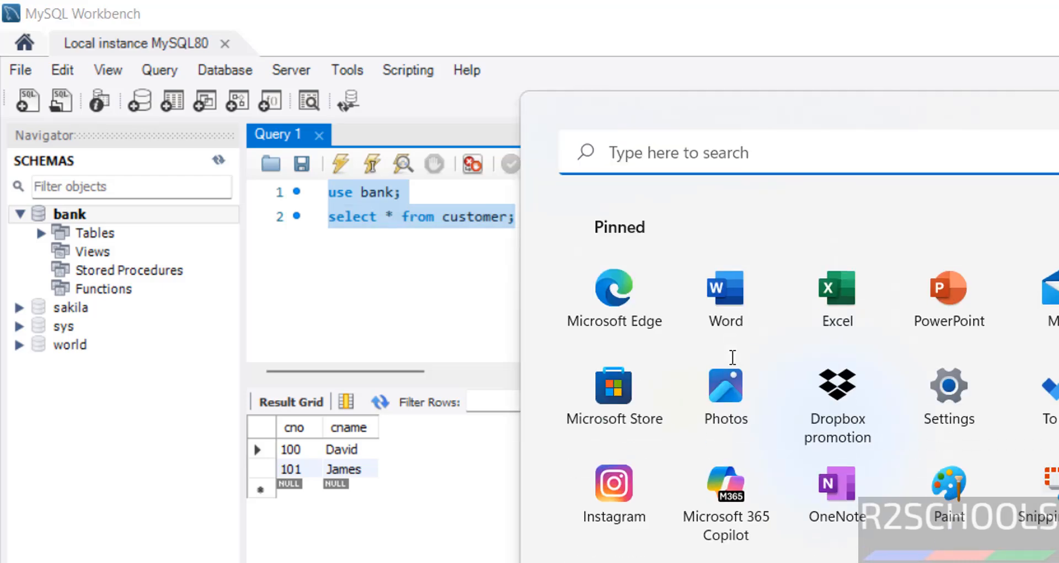
# Launch DBeaver and start a new MySQL database connection.
pyautogui.write('dbea')
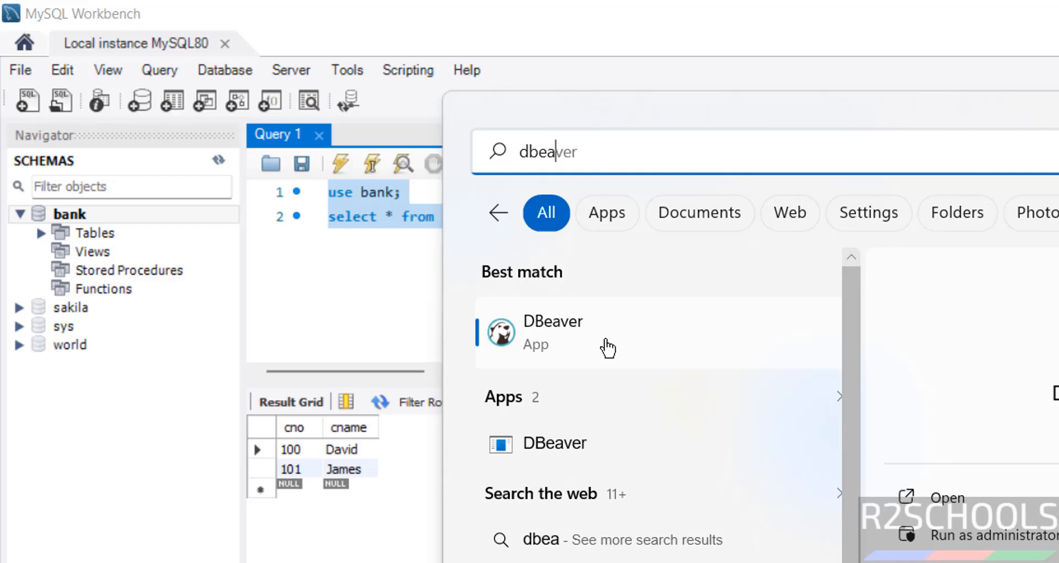
pyautogui.click(606, 348)
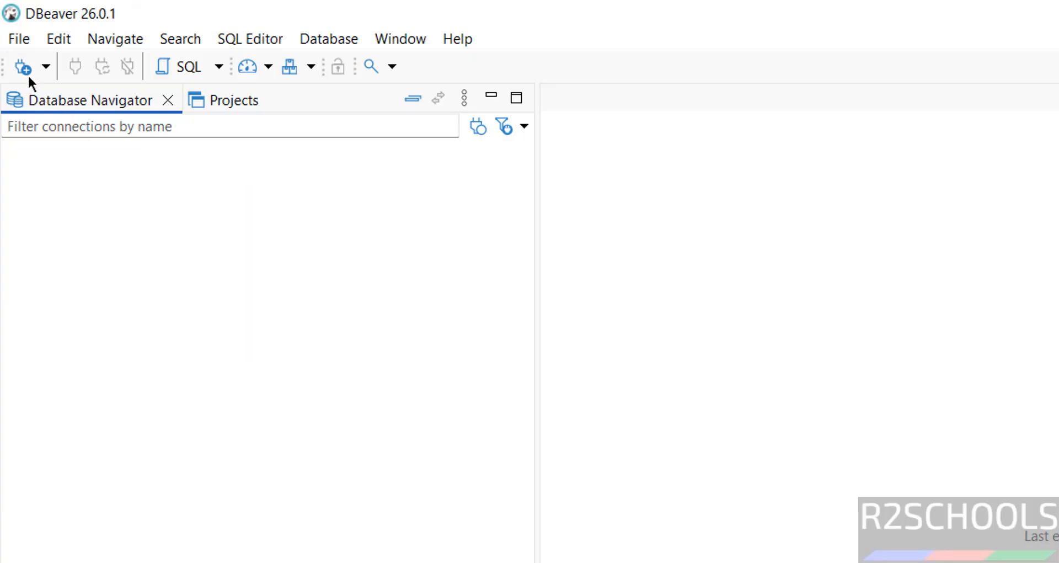
pyautogui.click(27, 75)
pyautogui.click(1021, 243)
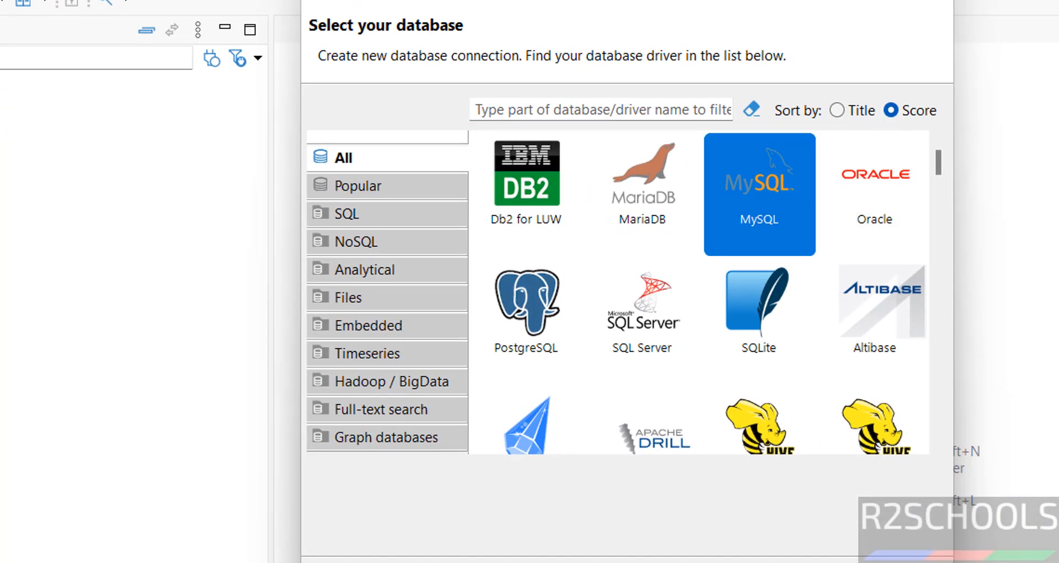
pyautogui.click(697, 562)
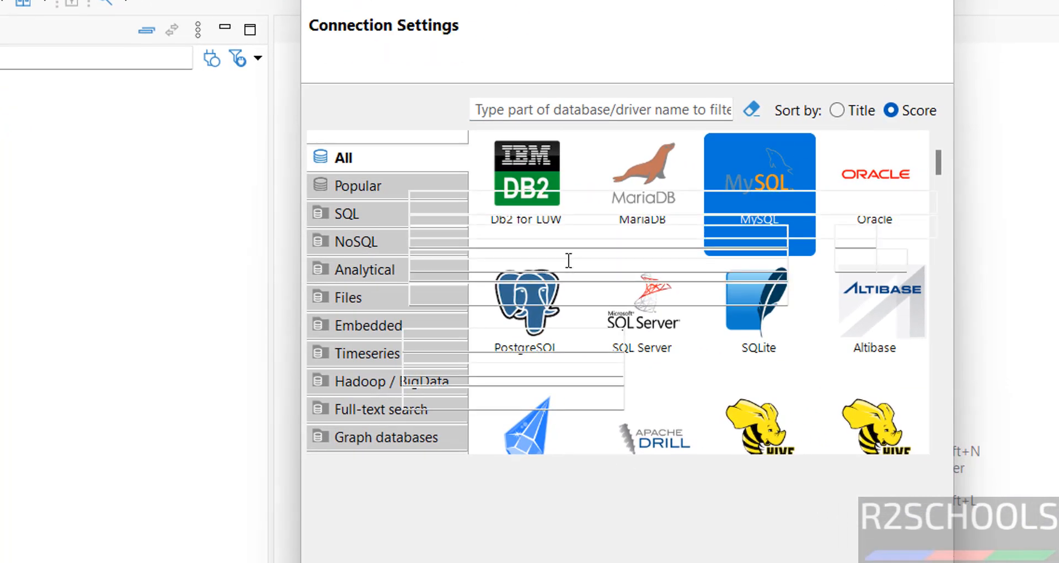
# Set database bank with the root password, download the driver, test successfully and save the connection.
pyautogui.click(546, 270)
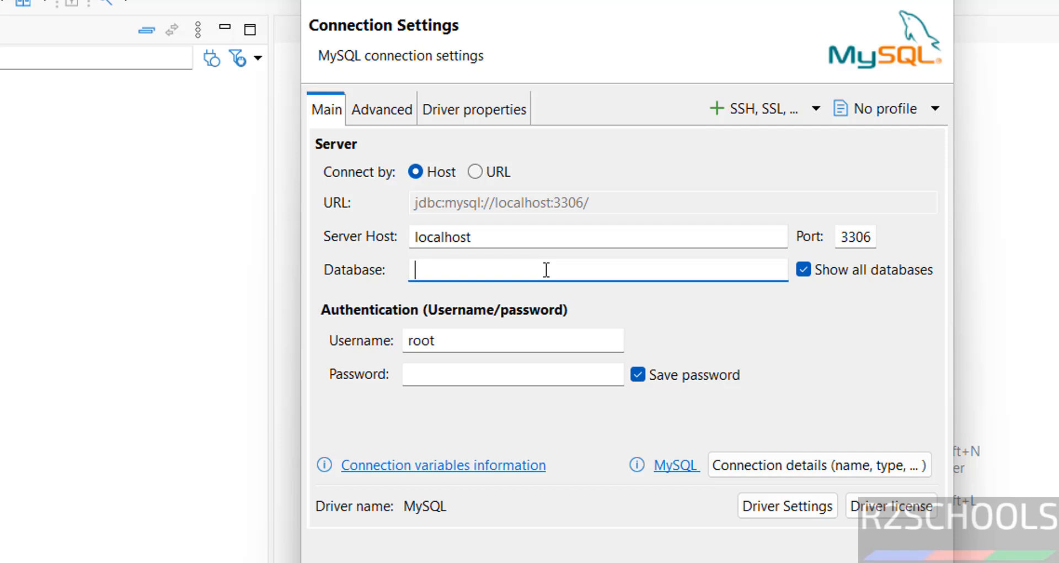
pyautogui.write('bank')
pyautogui.click(474, 375)
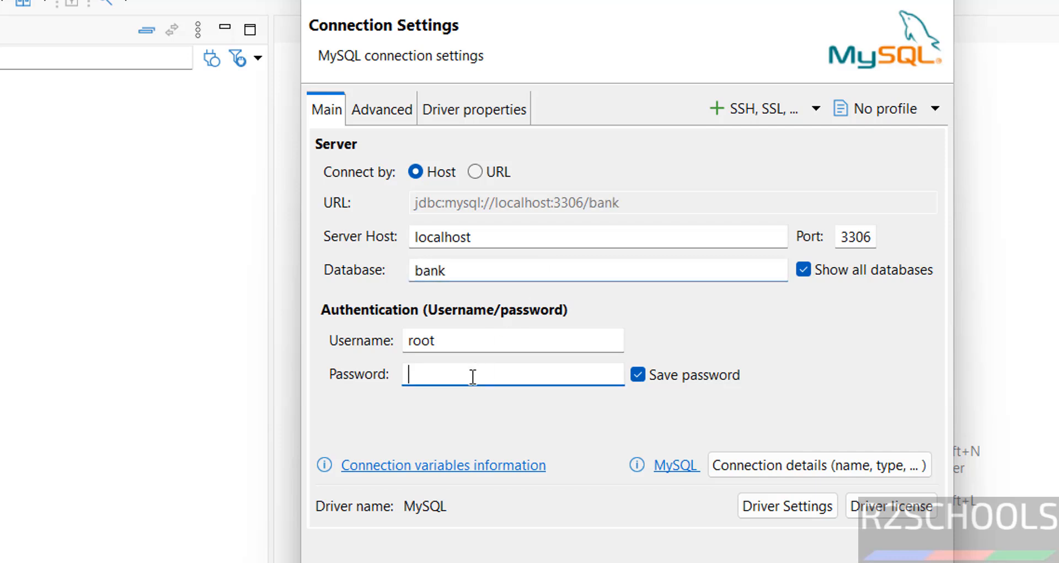
pyautogui.write('password•')
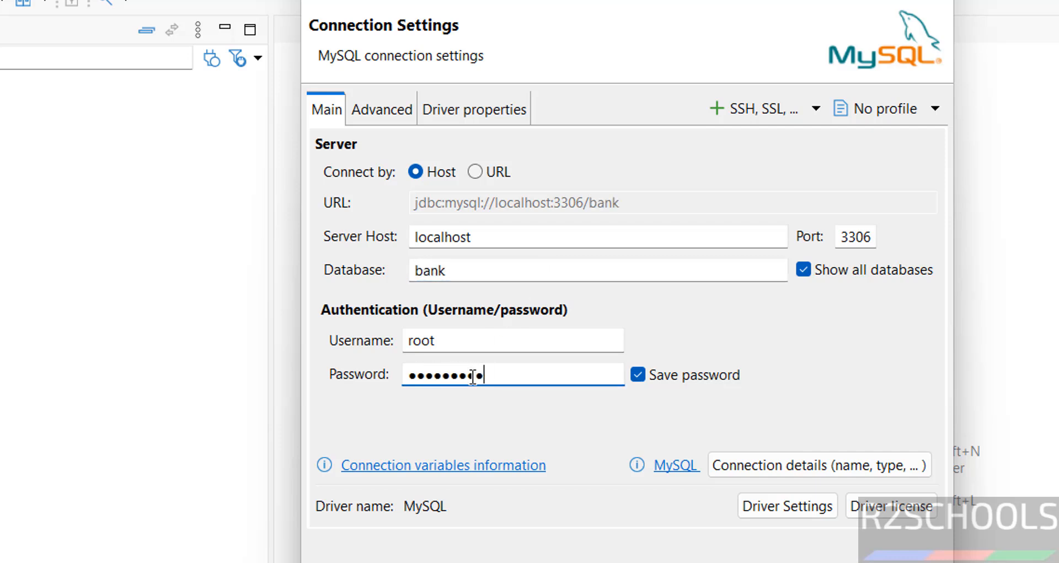
pyautogui.click(371, 562)
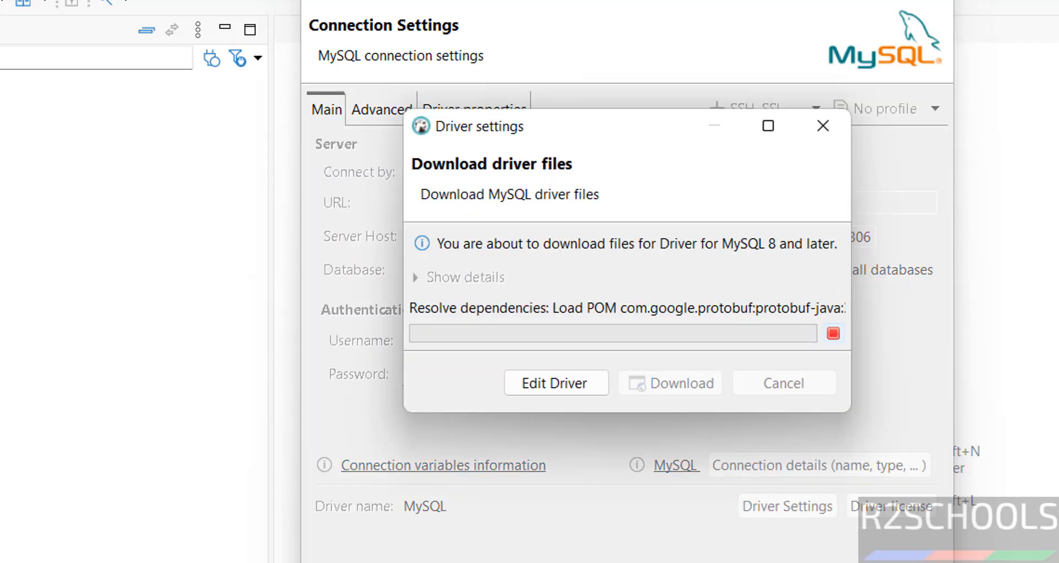
pyautogui.click(657, 436)
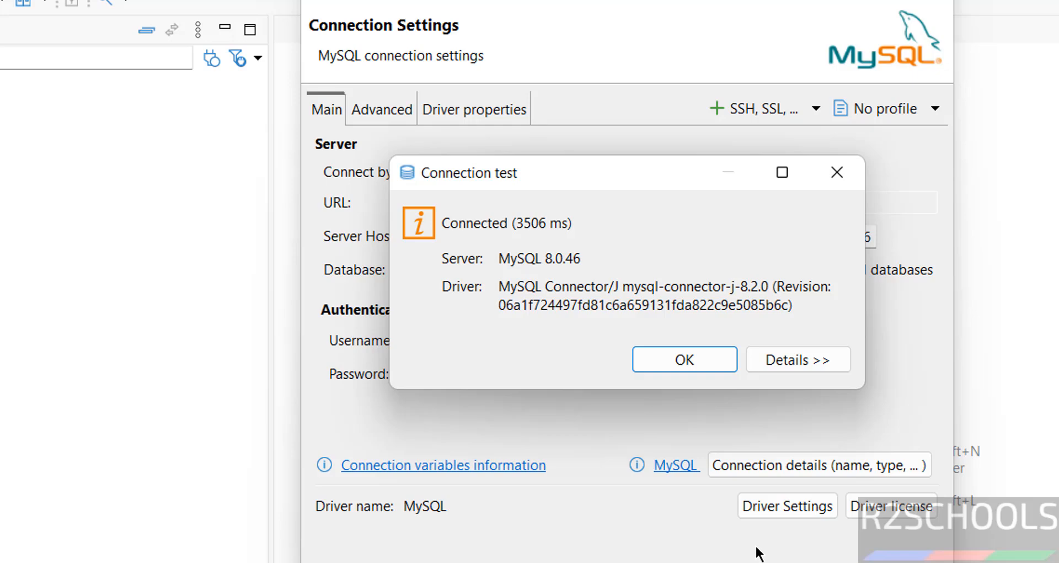
pyautogui.click(694, 366)
pyautogui.click(811, 561)
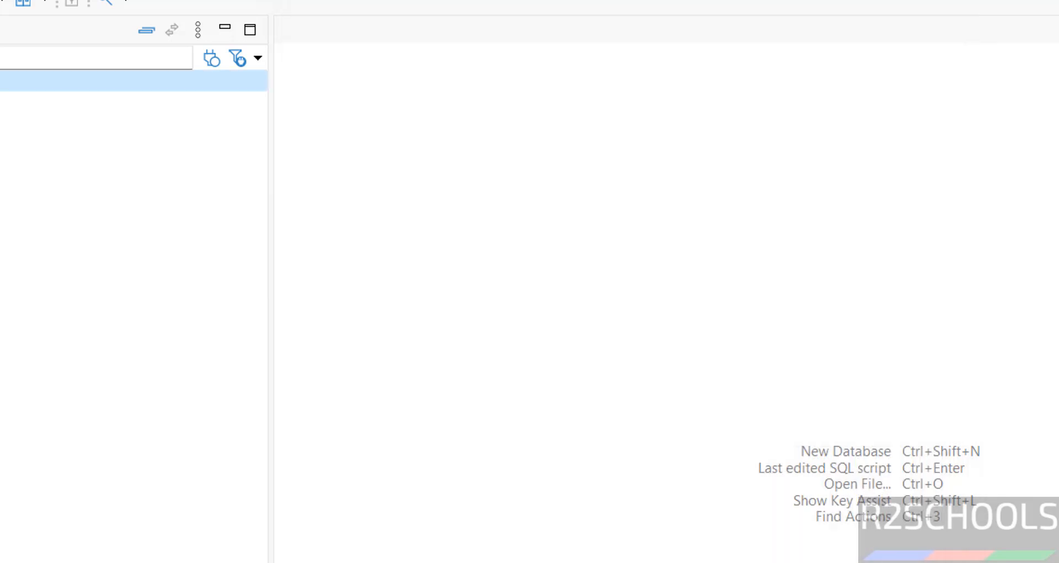
pyautogui.click(12, 149)
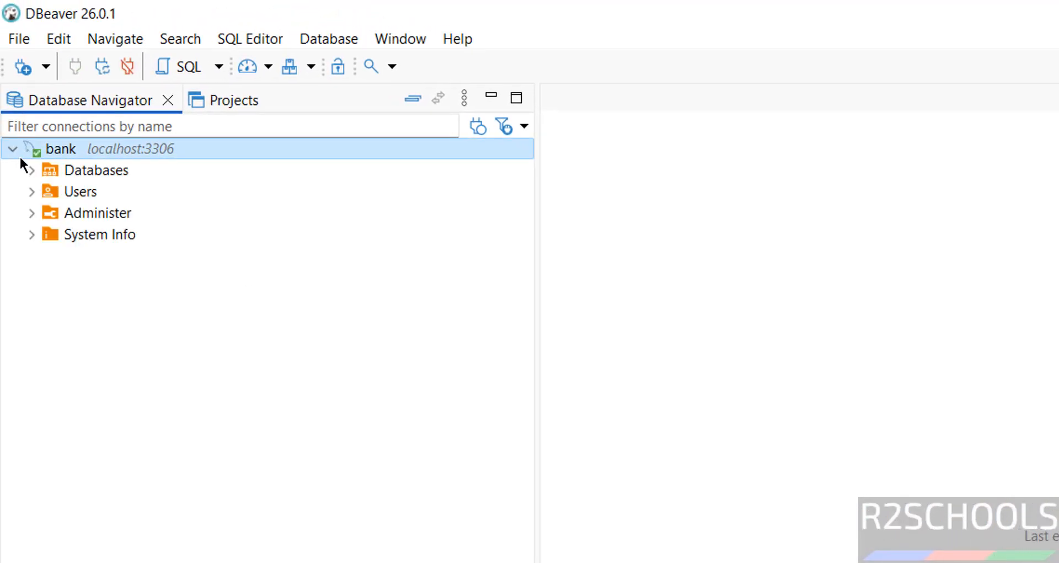
# Open a SQL console on the bank database, then switch to Windows Services showing MySQL80.
pyautogui.click(30, 168)
pyautogui.rightClick(84, 191)
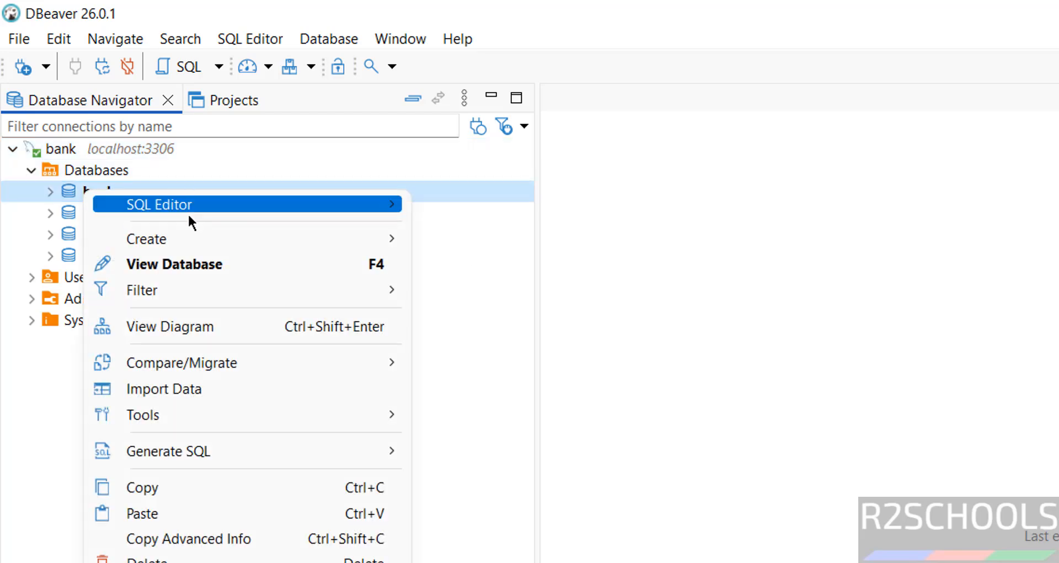
pyautogui.moveTo(349, 204)
pyautogui.click(513, 282)
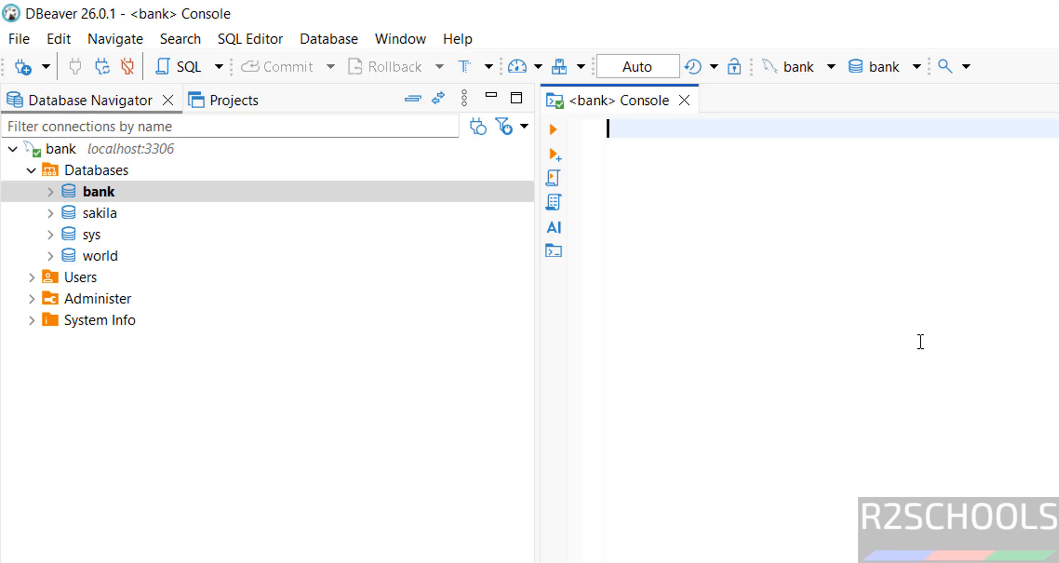
pyautogui.hotkey('alt', 'Tab')
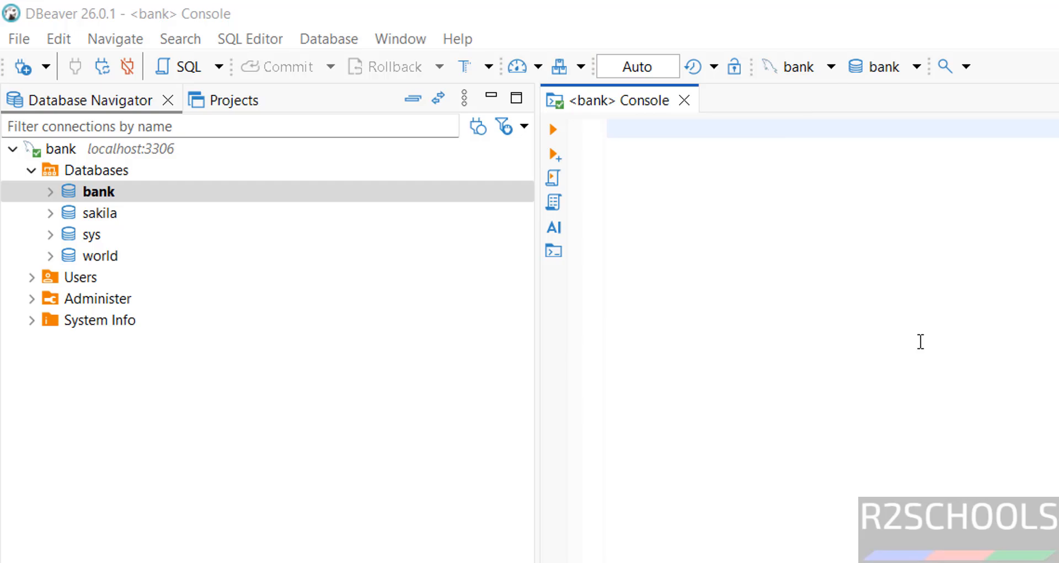
pyautogui.click(290, 350)
pyautogui.press('m')
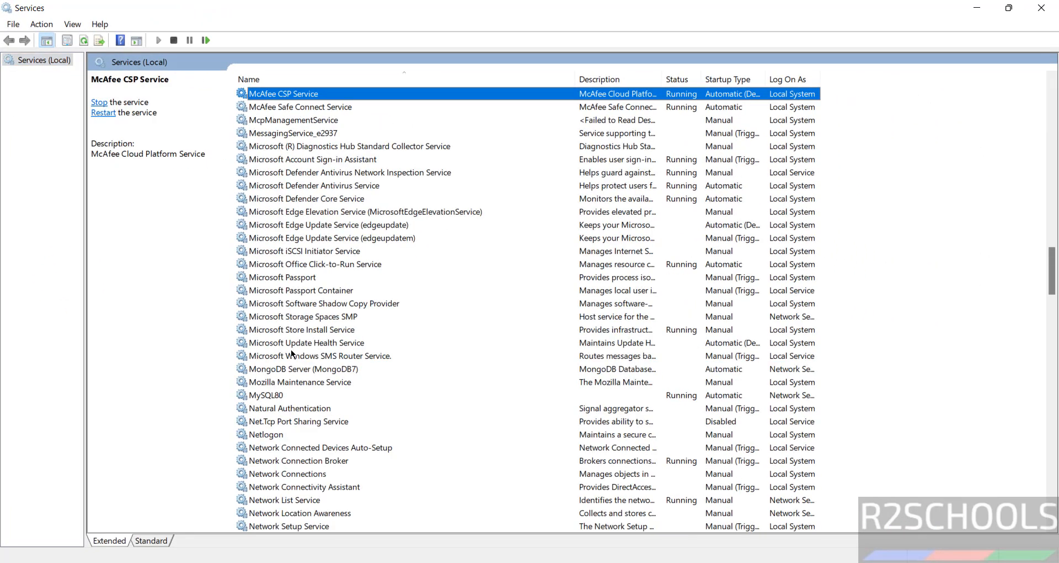
pyautogui.click(277, 395)
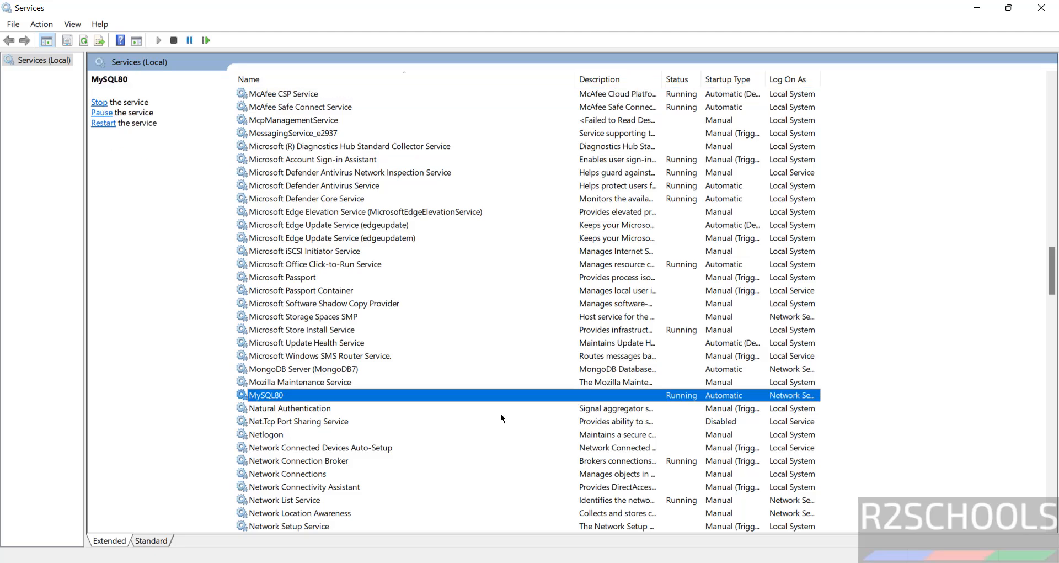
pyautogui.rightClick(281, 395)
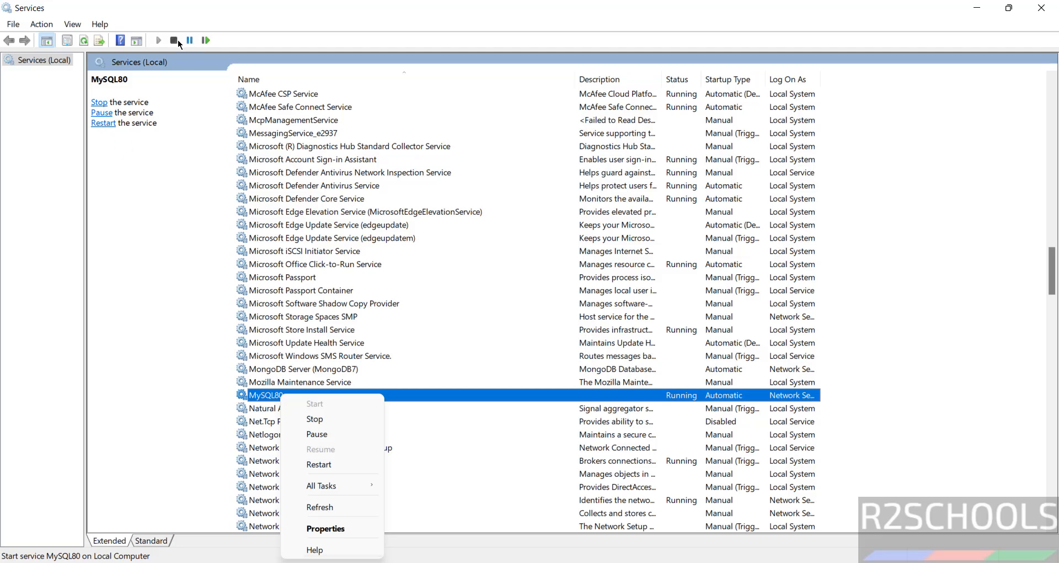
pyautogui.click(336, 295)
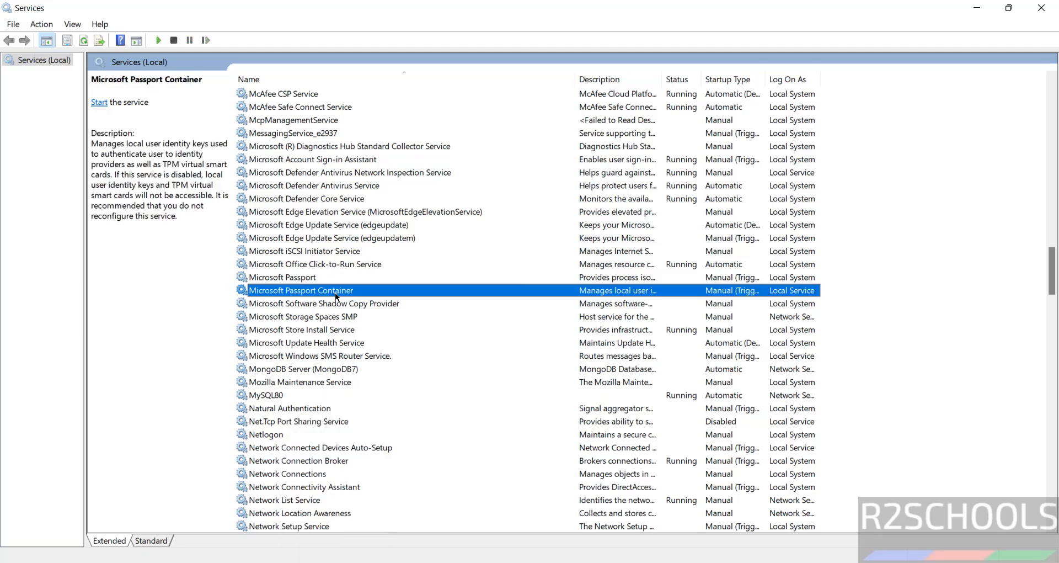